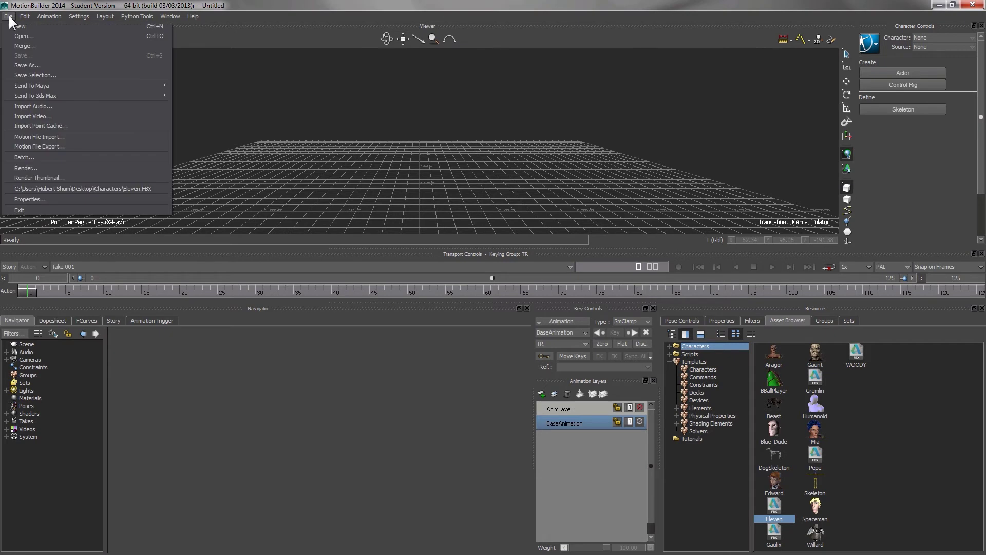
# Import the motion files Motion02.asf and Motion02a.amc together from the Characters folder into the scene.
pyautogui.click(36, 137)
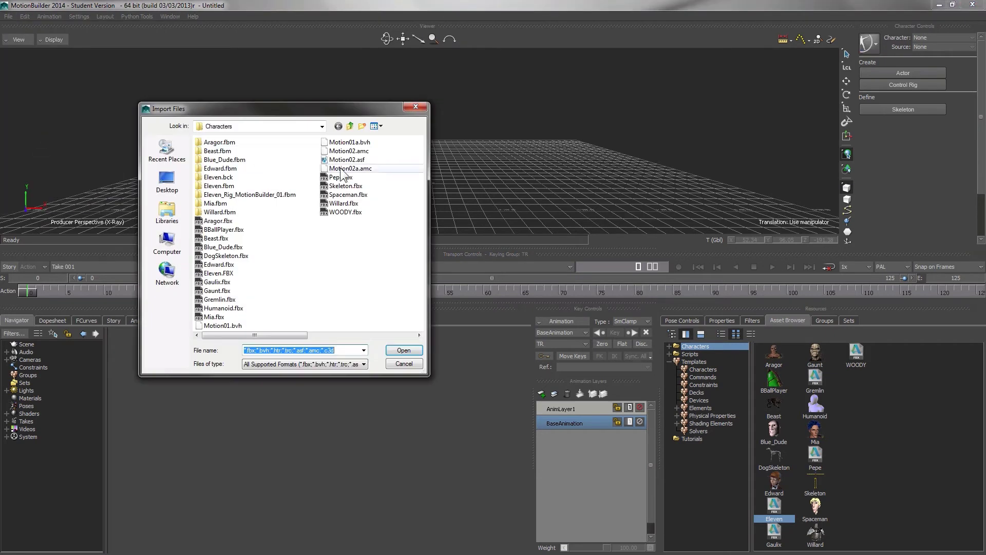
pyautogui.click(356, 160)
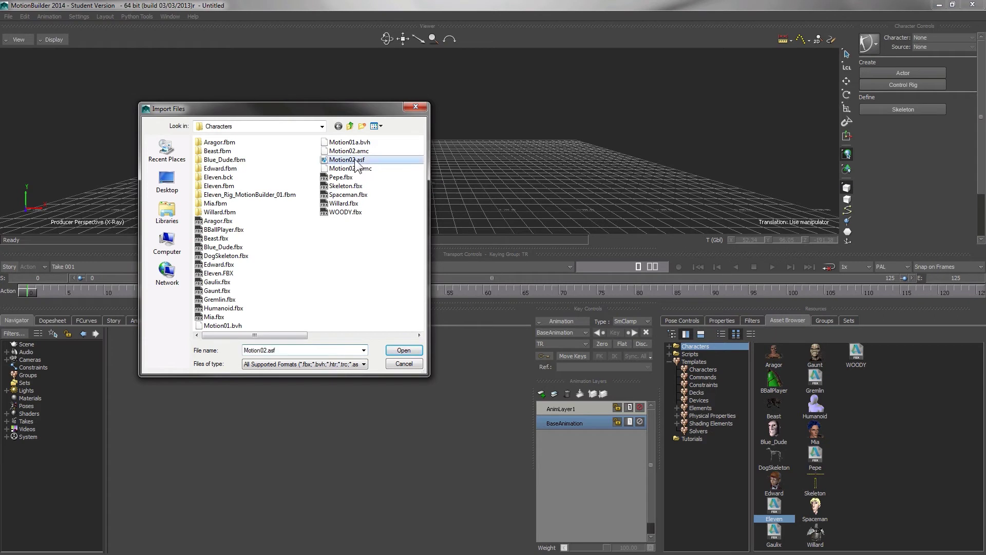
pyautogui.keyDown('ctrl'); pyautogui.click(369, 169); pyautogui.keyUp('ctrl')
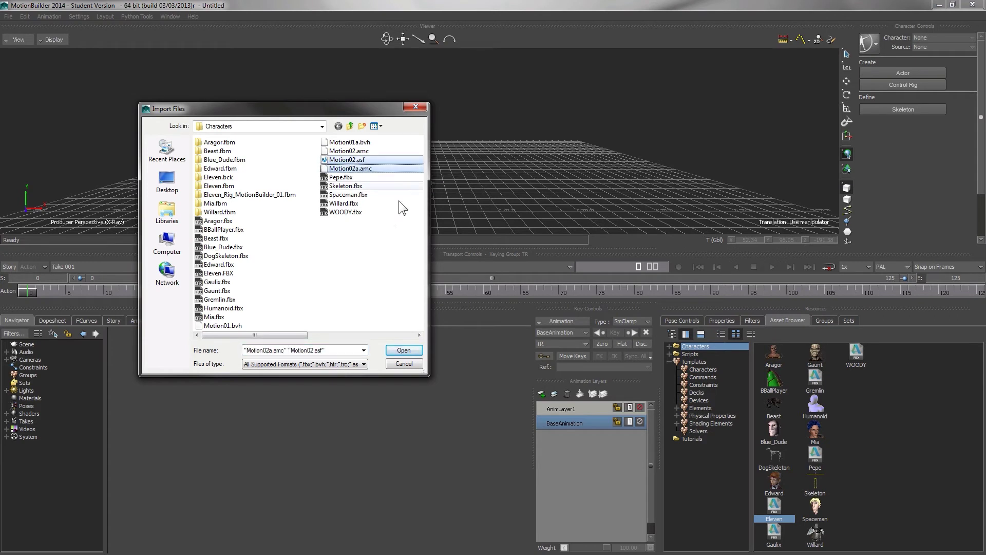
pyautogui.click(403, 351)
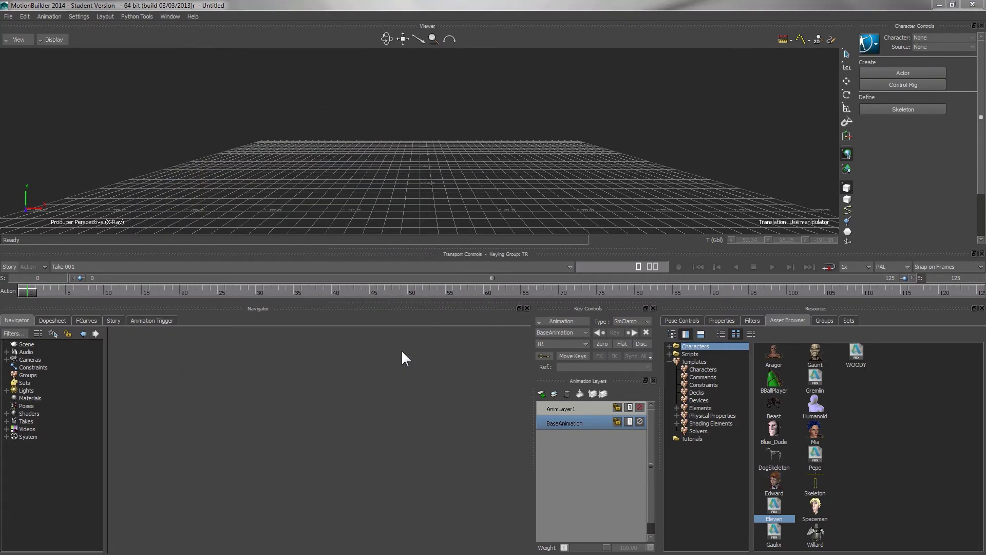
pyautogui.moveTo(689, 101); pyautogui.dragTo(282, 153)
pyautogui.click(501, 391)
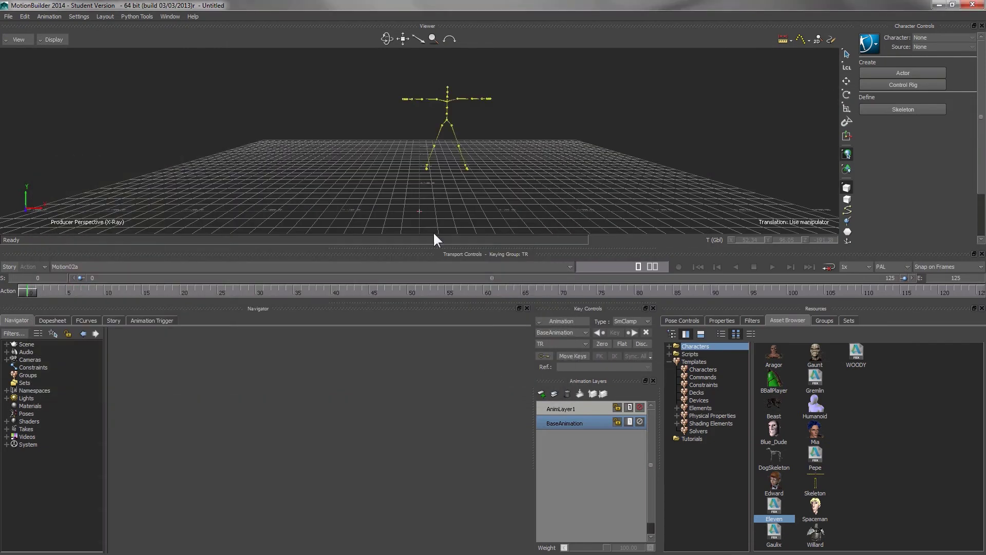
# Set the end frame of the timeline to 250.
pyautogui.moveTo(485, 169)
pyautogui.mouseDown()
pyautogui.moveTo(500, 136)
pyautogui.moveTo(502, 171)
pyautogui.mouseUp()
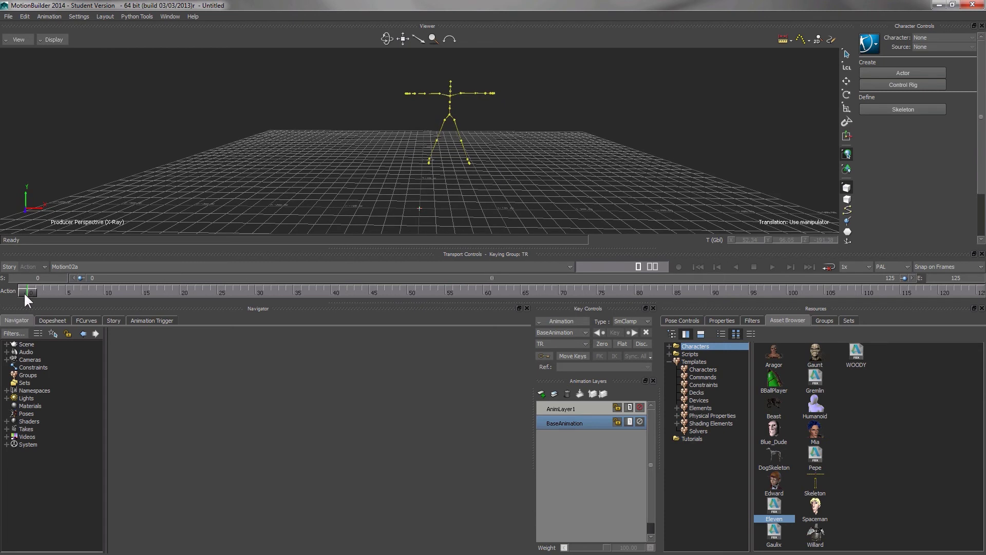
pyautogui.moveTo(23, 291)
pyautogui.mouseDown()
pyautogui.moveTo(959, 291)
pyautogui.moveTo(465, 267)
pyautogui.moveTo(26, 280)
pyautogui.mouseUp()
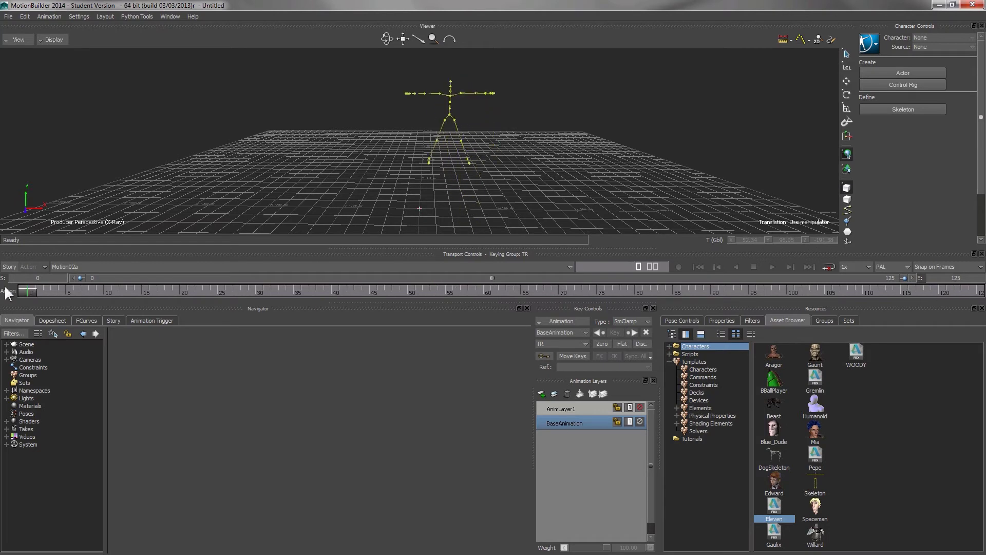
pyautogui.click(25, 291)
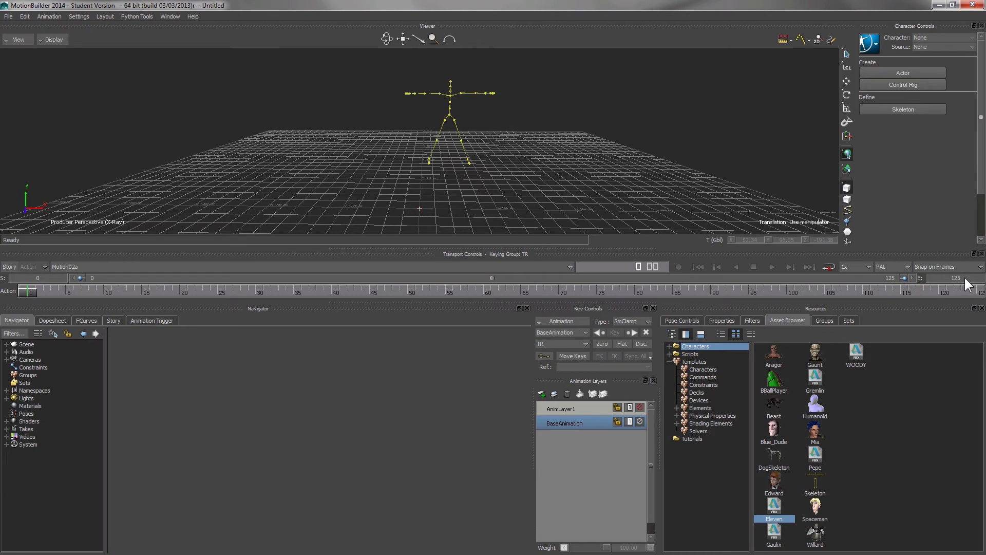
pyautogui.click(943, 278)
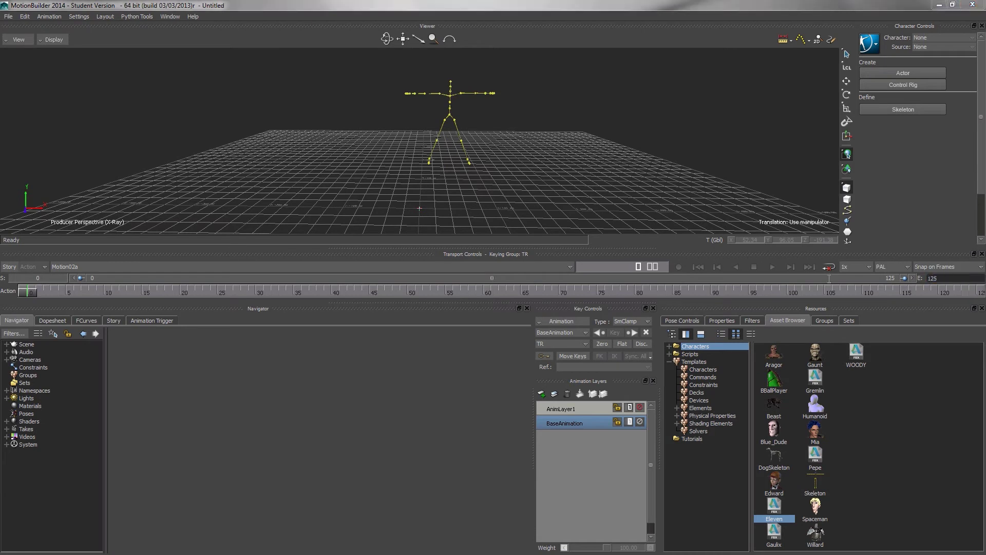
pyautogui.doubleClick(946, 277)
pyautogui.write('250')
pyautogui.press('Return')
pyautogui.moveTo(23, 291); pyautogui.dragTo(2, 291)
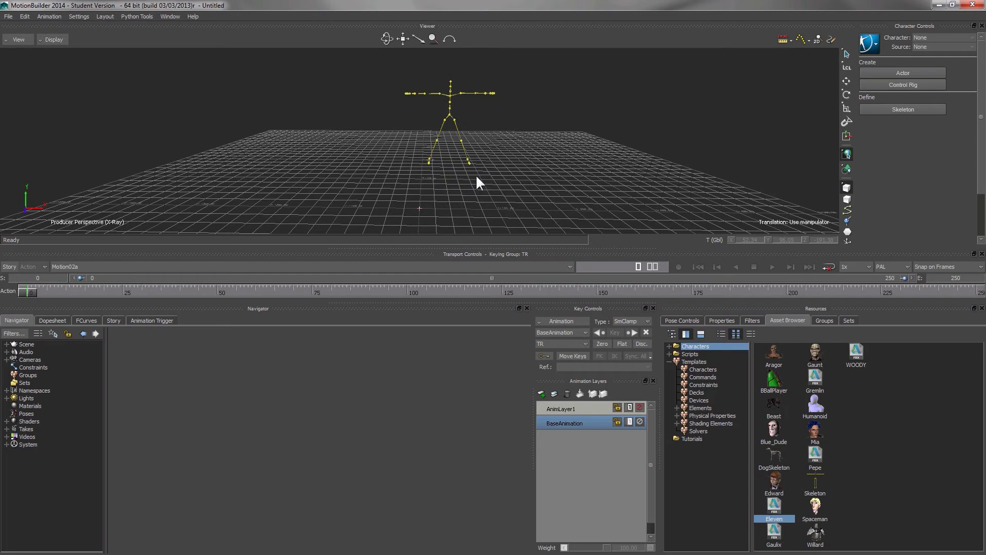
# Add a Character asset from the Characters templates to the scene and make it the current character in Character Controls.
pyautogui.keyDown('ctrl'); pyautogui.keyDown('shift'); pyautogui.moveTo(514, 190); pyautogui.dragTo(517, 160); pyautogui.keyUp('shift'); pyautogui.keyUp('ctrl')
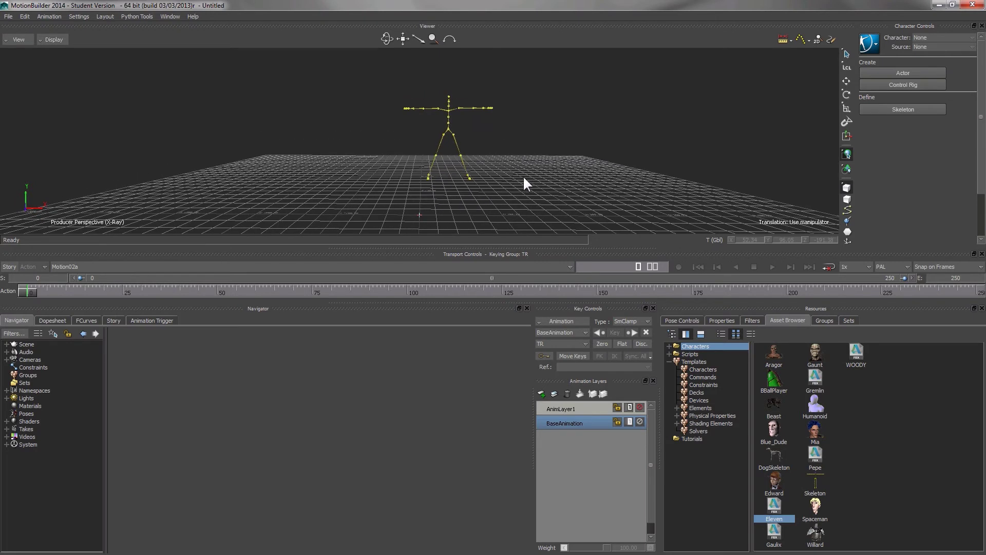
pyautogui.click(693, 362)
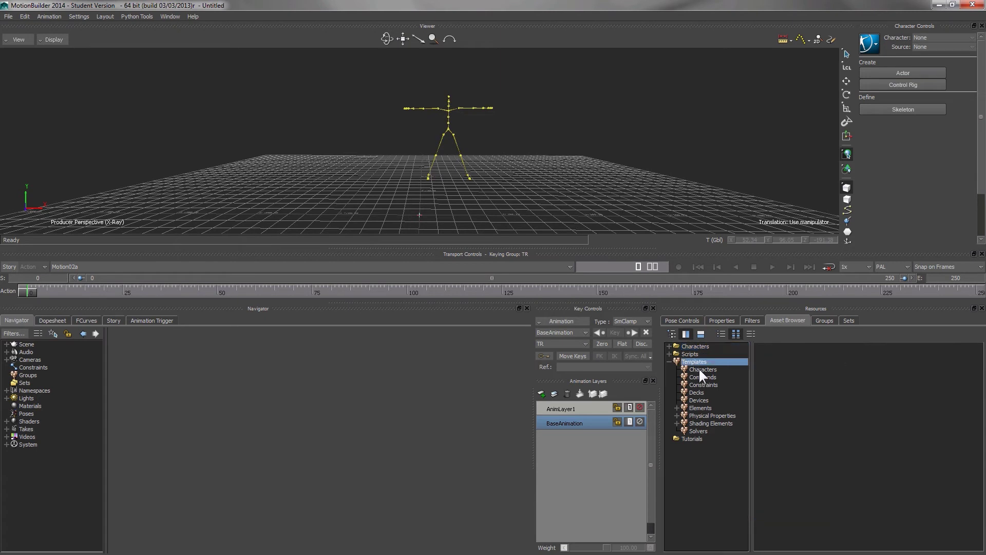
pyautogui.click(699, 370)
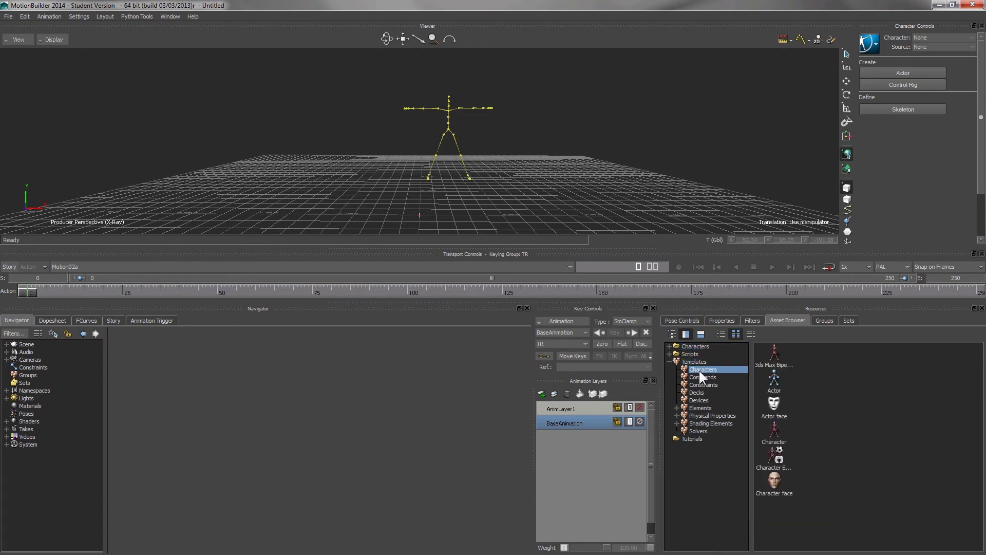
pyautogui.click(778, 435)
pyautogui.moveTo(778, 429); pyautogui.dragTo(534, 123)
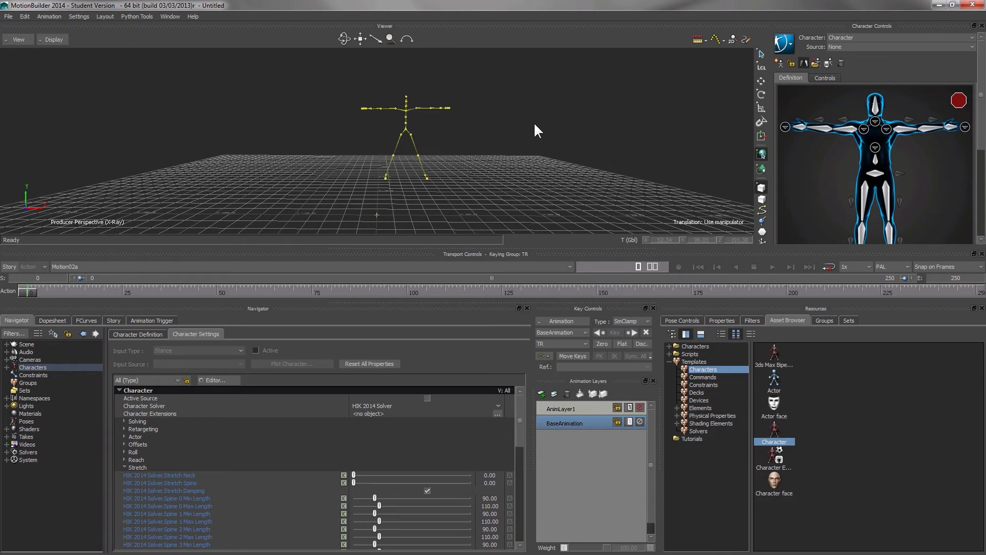
pyautogui.click(902, 37)
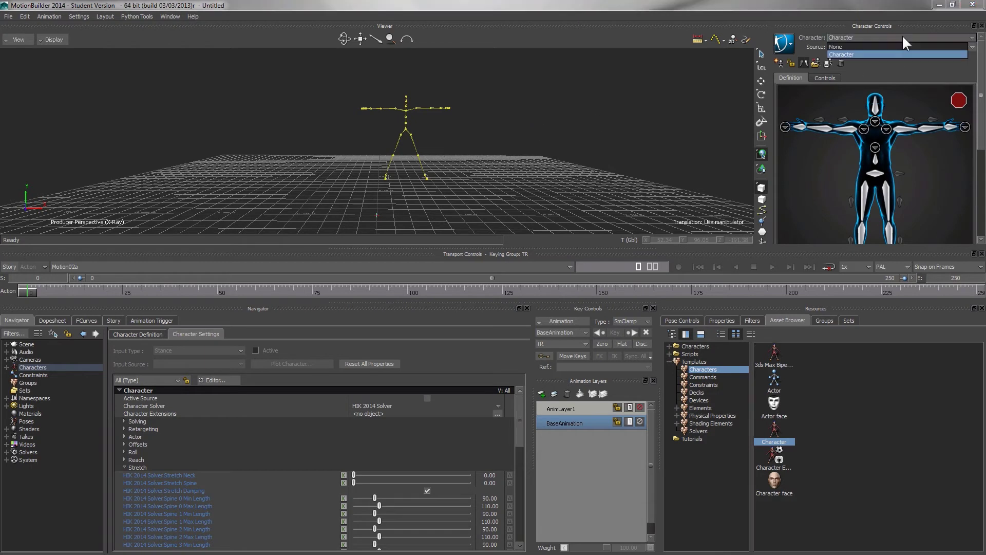
pyautogui.click(849, 54)
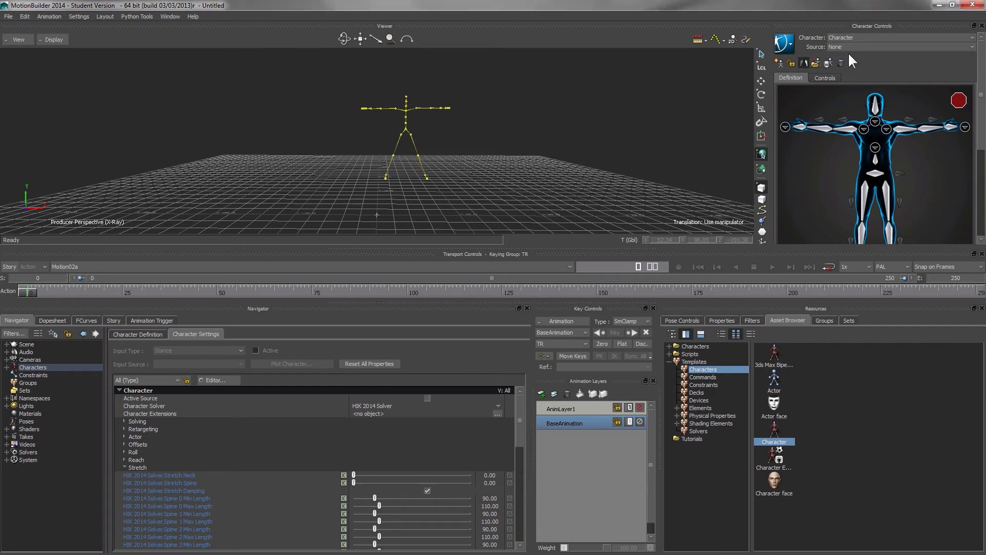
# Open the new character's definition and collapse its mapping groups, leaving only Base (required) expanded.
pyautogui.click(6, 367)
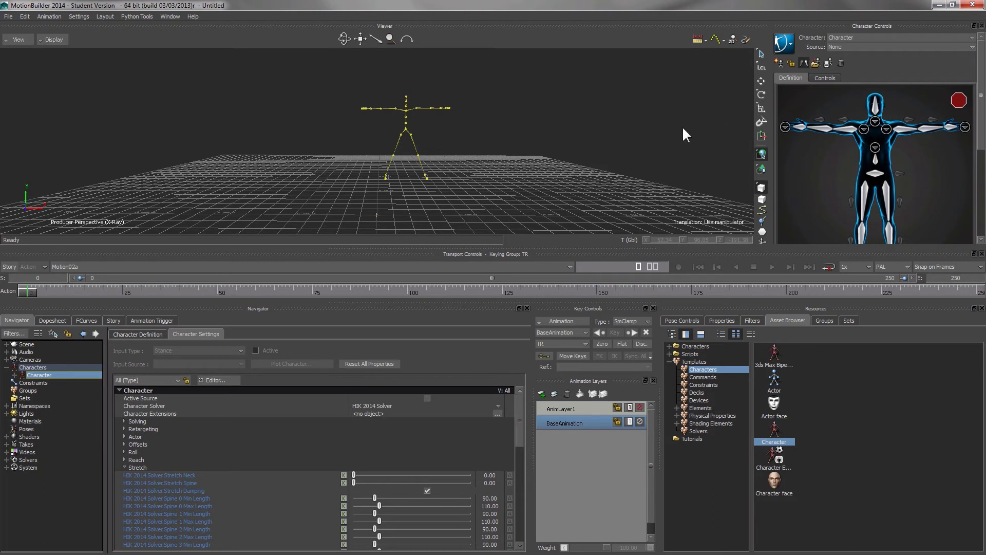
pyautogui.click(138, 333)
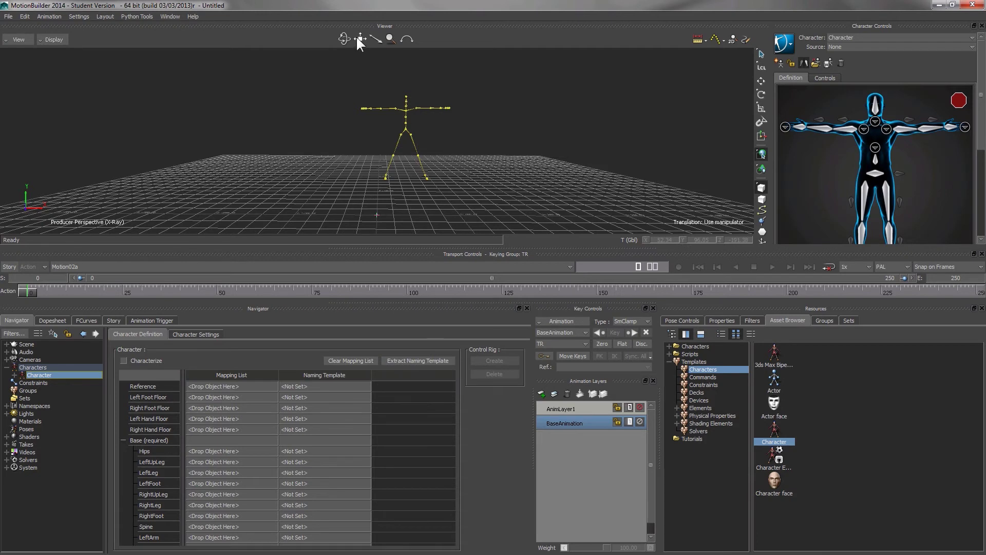
pyautogui.moveTo(376, 215); pyautogui.dragTo(380, 205)
pyautogui.moveTo(376, 39); pyautogui.dragTo(370, 99)
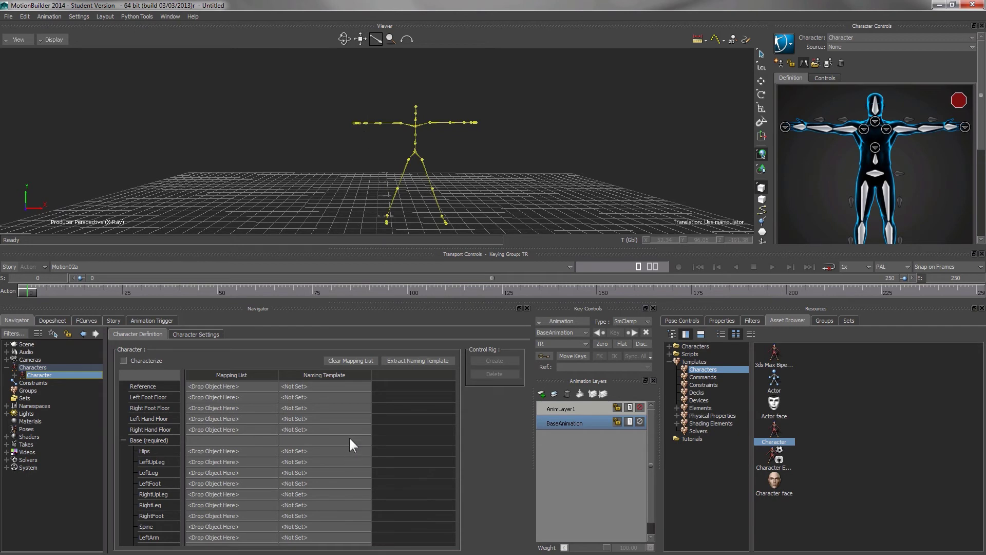
pyautogui.click(122, 440)
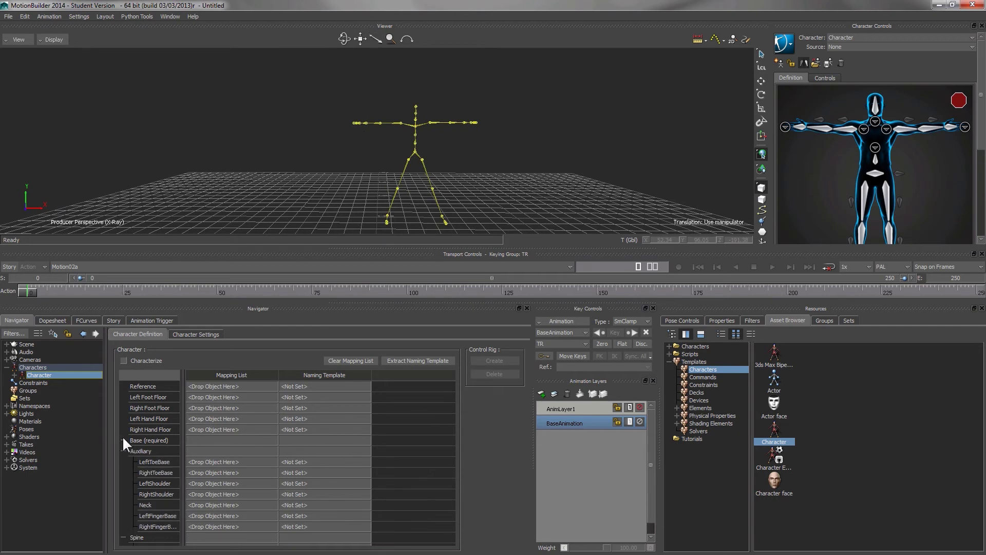
pyautogui.click(123, 451)
pyautogui.click(124, 462)
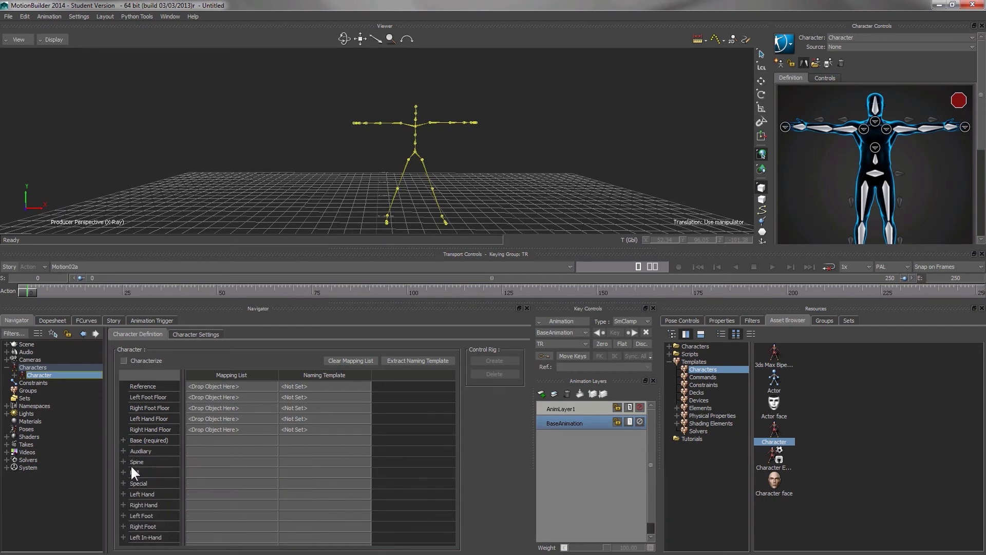
pyautogui.click(162, 440)
pyautogui.click(124, 440)
pyautogui.scroll(-4, 143, 420)
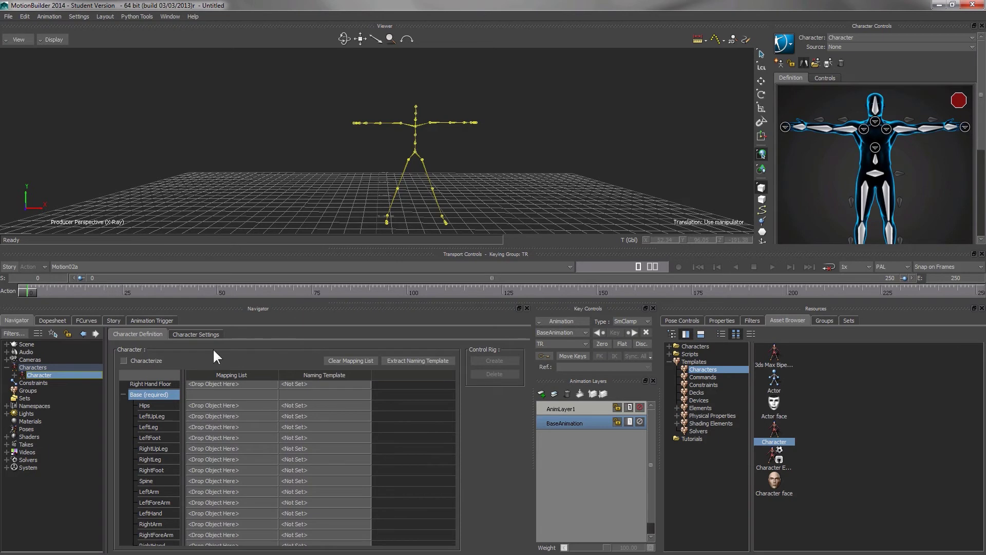
# Map the skeleton's VICON:lowerback joint to the character's Hips slot.
pyautogui.click(162, 405)
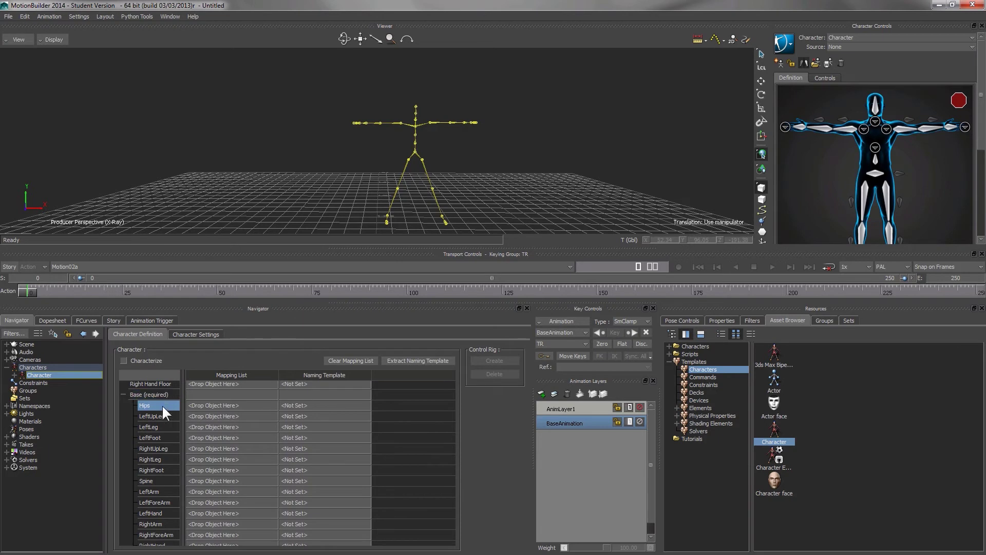
pyautogui.click(415, 150)
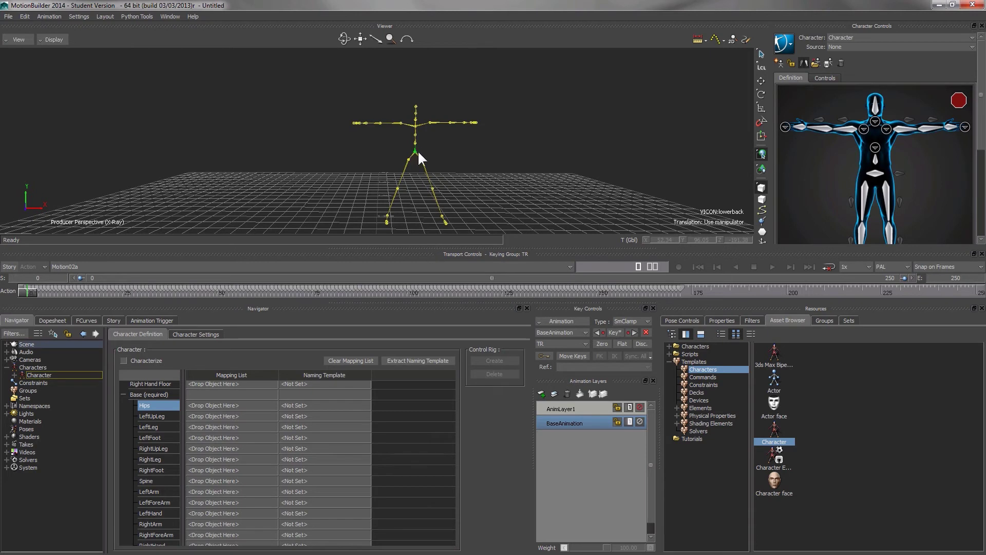
pyautogui.click(447, 160)
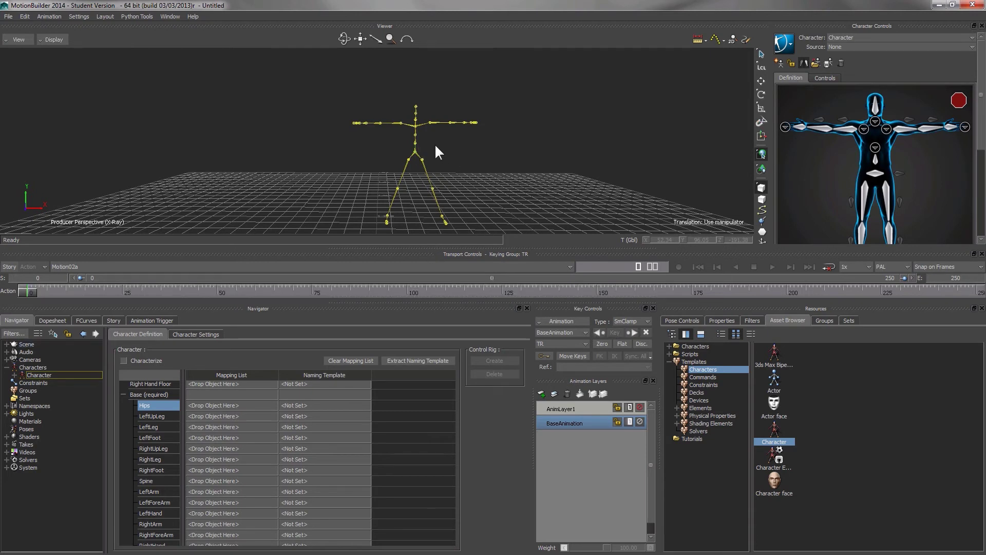
pyautogui.click(395, 152)
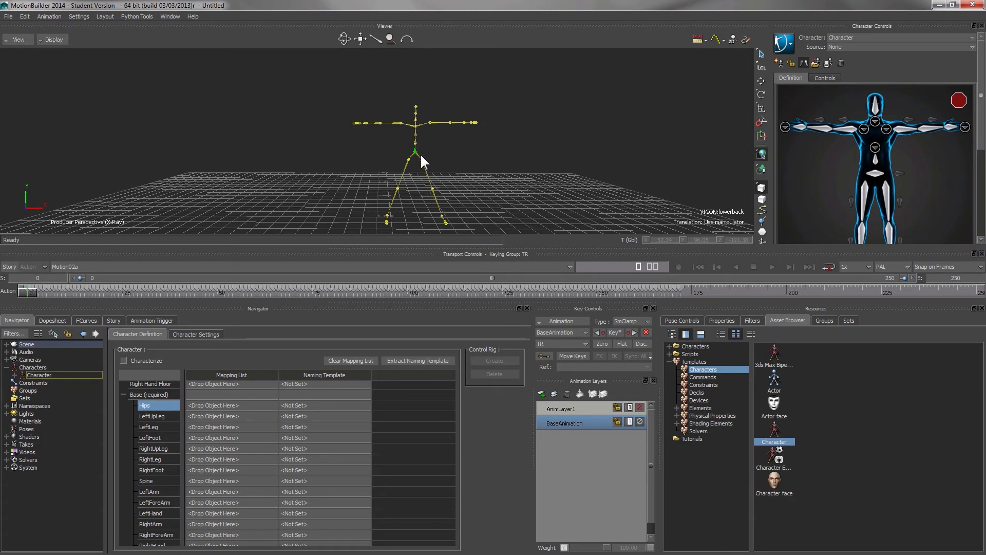
pyautogui.keyDown('alt'); pyautogui.moveTo(417, 195); pyautogui.dragTo(220, 408); pyautogui.keyUp('alt')
pyautogui.click(230, 403)
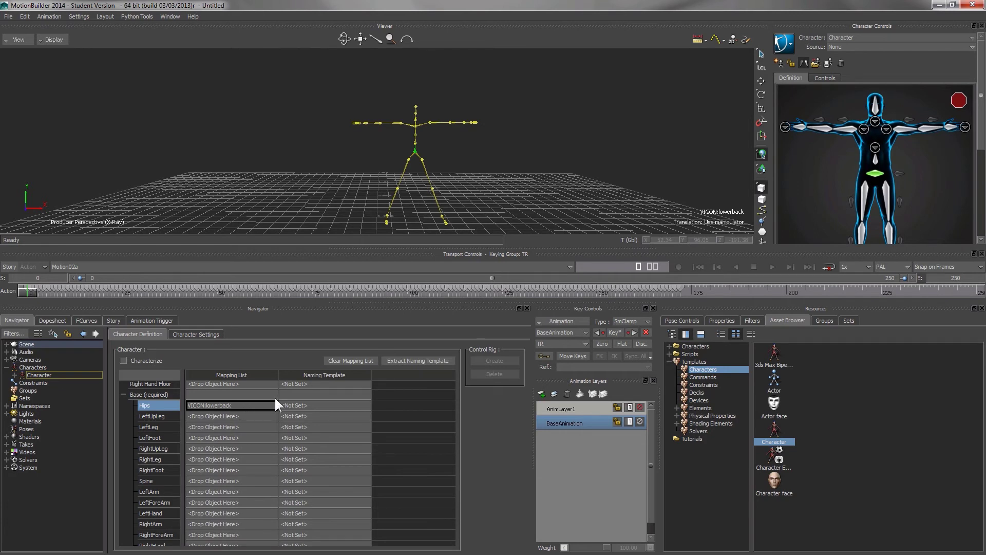
# Map VICON:lfemur, VICON:ltibia and VICON:lfoot to the LeftUpLeg, LeftLeg and LeftFoot slots.
pyautogui.click(161, 414)
pyautogui.click(227, 415)
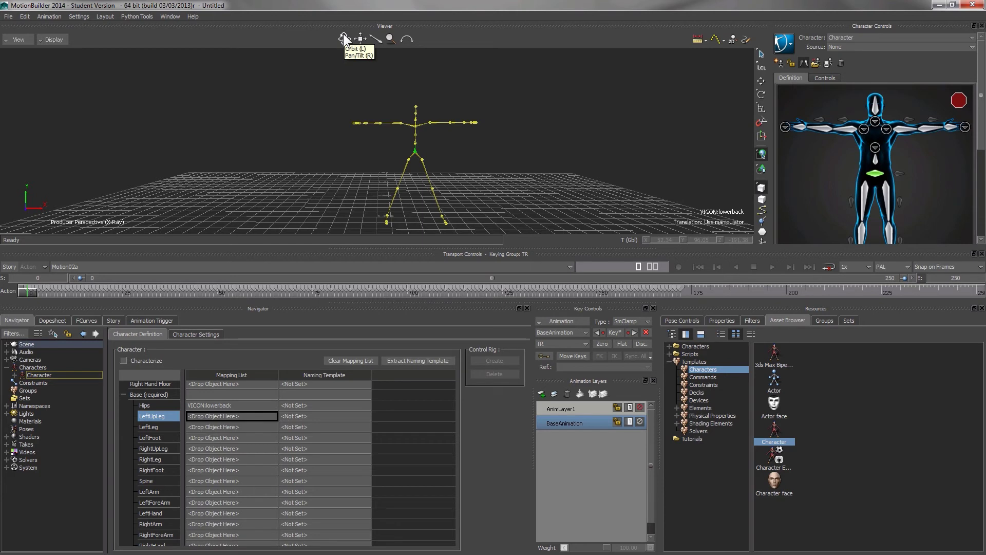
pyautogui.moveTo(344, 39); pyautogui.dragTo(383, 147)
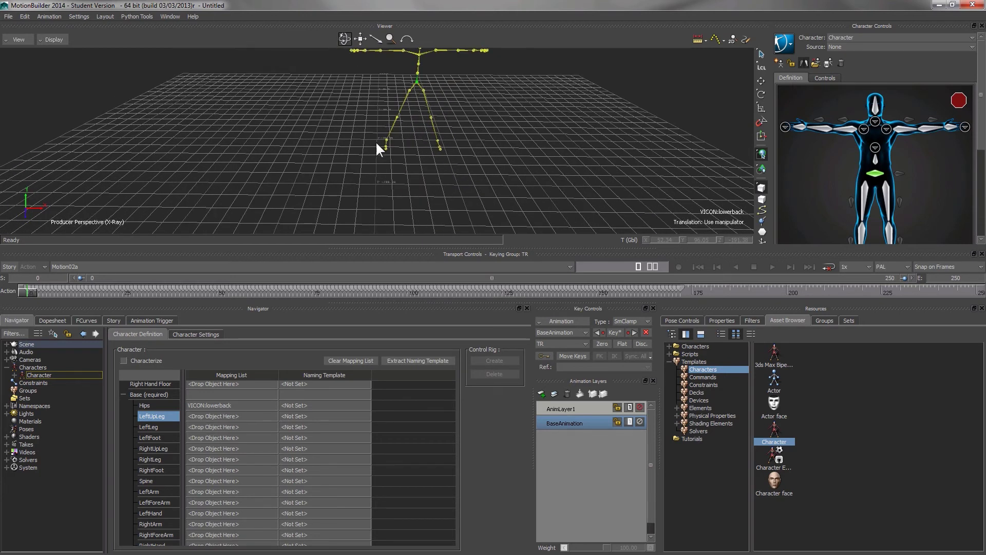
pyautogui.click(402, 153)
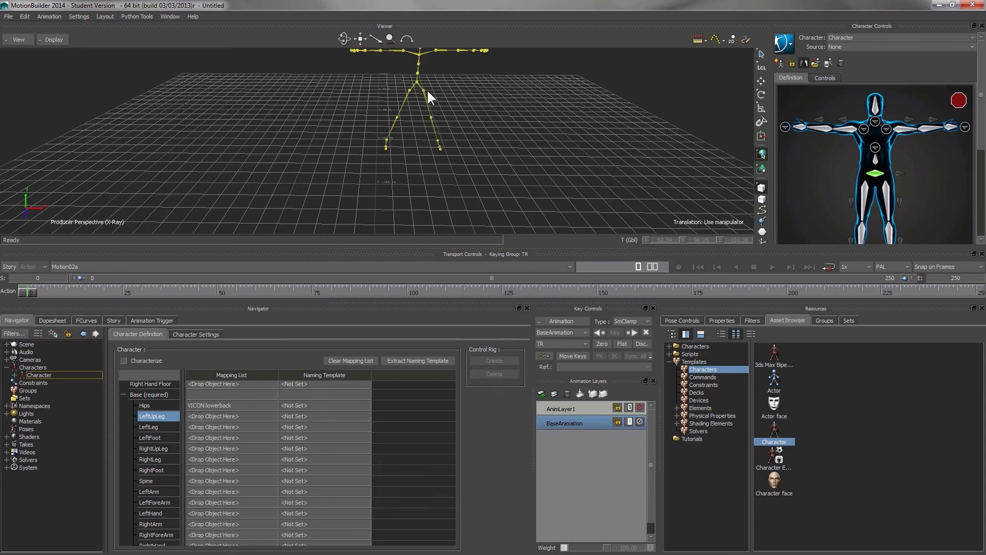
pyautogui.moveTo(346, 38)
pyautogui.mouseDown()
pyautogui.moveTo(346, 22)
pyautogui.moveTo(346, 44)
pyautogui.mouseUp()
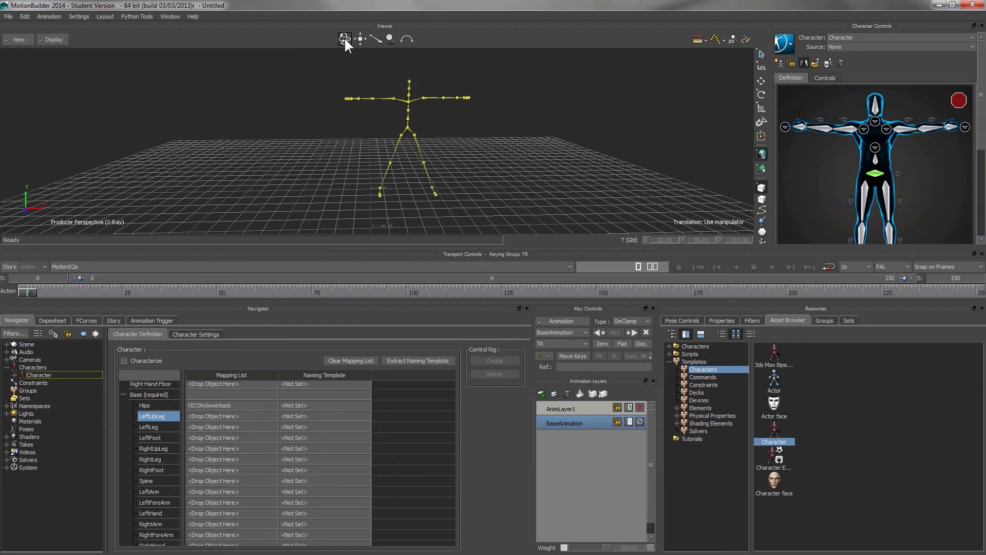
pyautogui.click(415, 136)
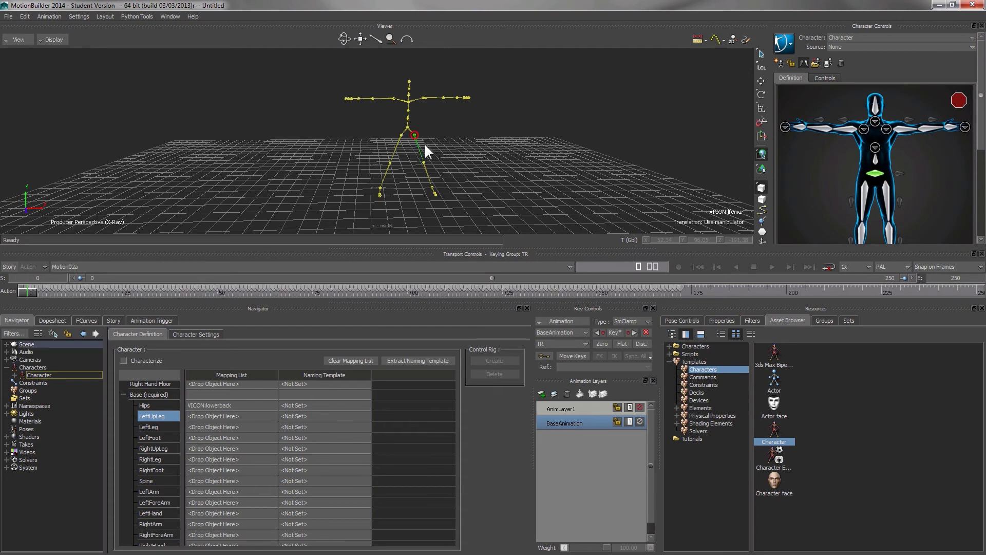
pyautogui.keyDown('alt'); pyautogui.moveTo(413, 180); pyautogui.dragTo(199, 415); pyautogui.keyUp('alt')
pyautogui.press('pagedown')
pyautogui.keyDown('alt'); pyautogui.moveTo(427, 171); pyautogui.dragTo(219, 426); pyautogui.keyUp('alt')
pyautogui.moveTo(248, 368); pyautogui.dragTo(226, 436)
# Map VICON:rfemur, VICON:rtibia and VICON:rfoot to the RightUpLeg, RightLeg and RightFoot slots.
pyautogui.click(396, 150)
pyautogui.moveTo(395, 150); pyautogui.dragTo(235, 436)
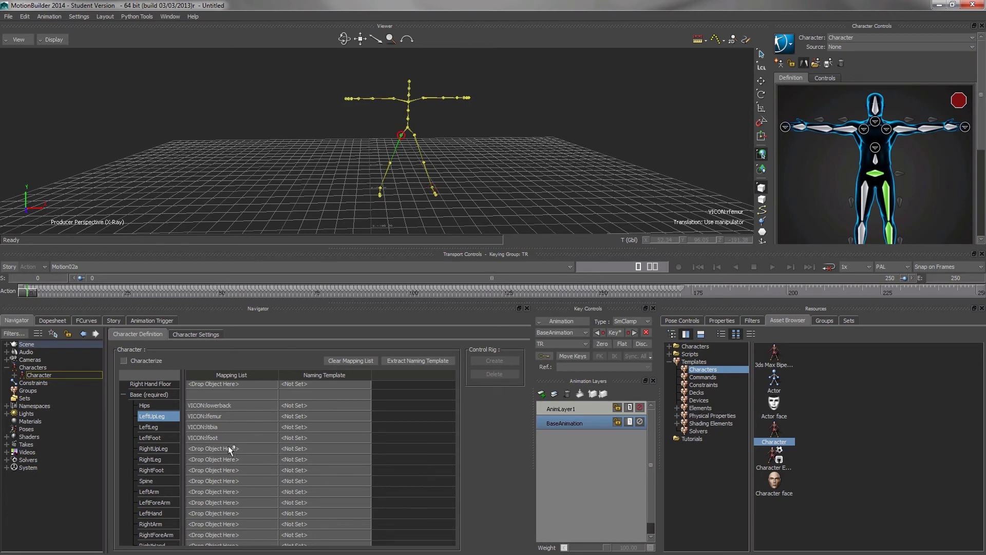
pyautogui.click(387, 172)
pyautogui.moveTo(385, 172); pyautogui.dragTo(231, 458)
pyautogui.moveTo(380, 188); pyautogui.dragTo(237, 469)
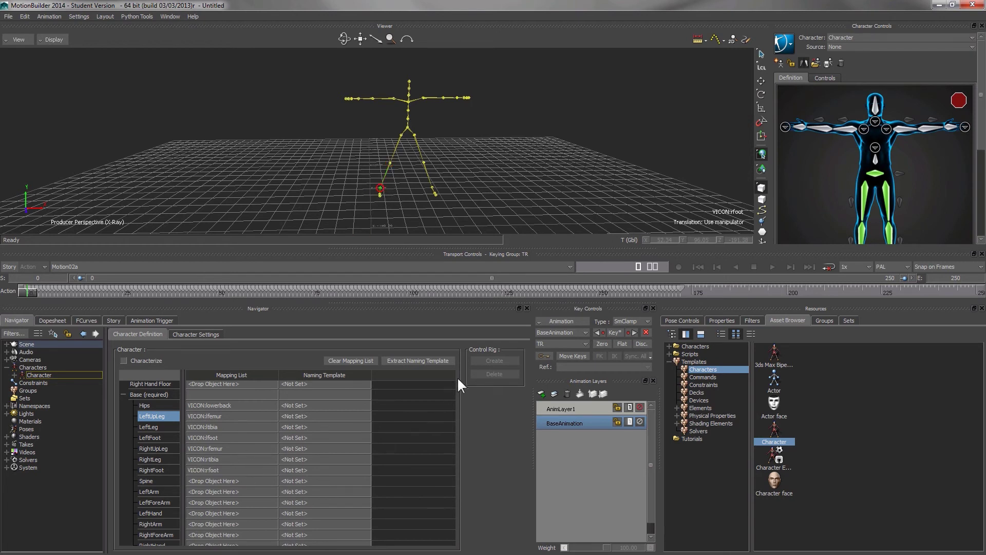
# Map the skeleton's VICON:upperback joint to the character's Spine slot.
pyautogui.click(156, 479)
pyautogui.scroll(-3, 152, 482)
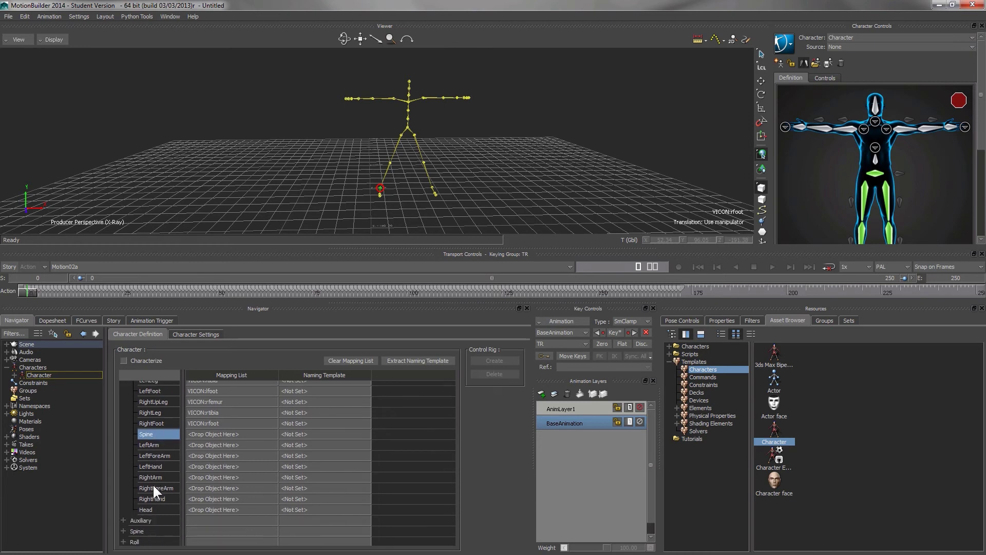
pyautogui.click(407, 119)
pyautogui.click(405, 117)
pyautogui.click(408, 119)
pyautogui.moveTo(405, 124); pyautogui.dragTo(179, 445)
# Map VICON:lhumerus, VICON:lradius and VICON:lwrist to the LeftArm, LeftForeArm and LeftHand slots.
pyautogui.click(431, 99)
pyautogui.click(443, 97)
pyautogui.keyDown('alt'); pyautogui.moveTo(451, 97); pyautogui.dragTo(266, 409); pyautogui.keyUp('alt')
pyautogui.keyDown('alt'); pyautogui.moveTo(239, 455); pyautogui.dragTo(240, 455); pyautogui.keyUp('alt')
pyautogui.click(459, 97)
pyautogui.keyDown('alt'); pyautogui.moveTo(460, 96); pyautogui.dragTo(226, 461); pyautogui.keyUp('alt')
# Map VICON:rhumerus, VICON:rradius and VICON:rwrist to the RightArm, RightForeArm and RightHand slots.
pyautogui.click(393, 98)
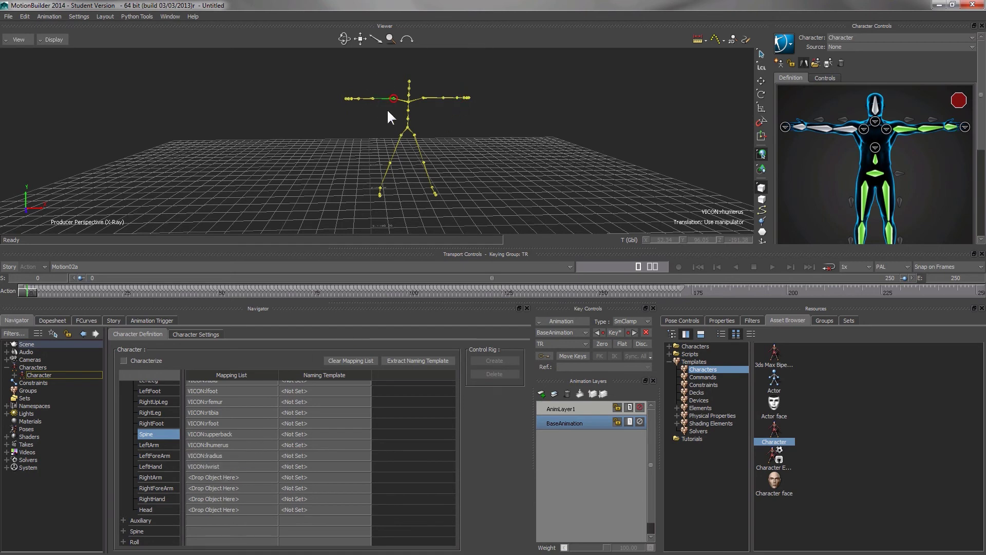
pyautogui.keyDown('alt'); pyautogui.moveTo(230, 479); pyautogui.dragTo(230, 476); pyautogui.keyUp('alt')
pyautogui.click(372, 98)
pyautogui.keyDown('alt'); pyautogui.moveTo(371, 98); pyautogui.dragTo(253, 488); pyautogui.keyUp('alt')
pyautogui.click(358, 98)
pyautogui.keyDown('alt'); pyautogui.moveTo(354, 100); pyautogui.dragTo(258, 497); pyautogui.keyUp('alt')
# Map the skeleton's VICON:head joint to the character's Head slot.
pyautogui.click(416, 82)
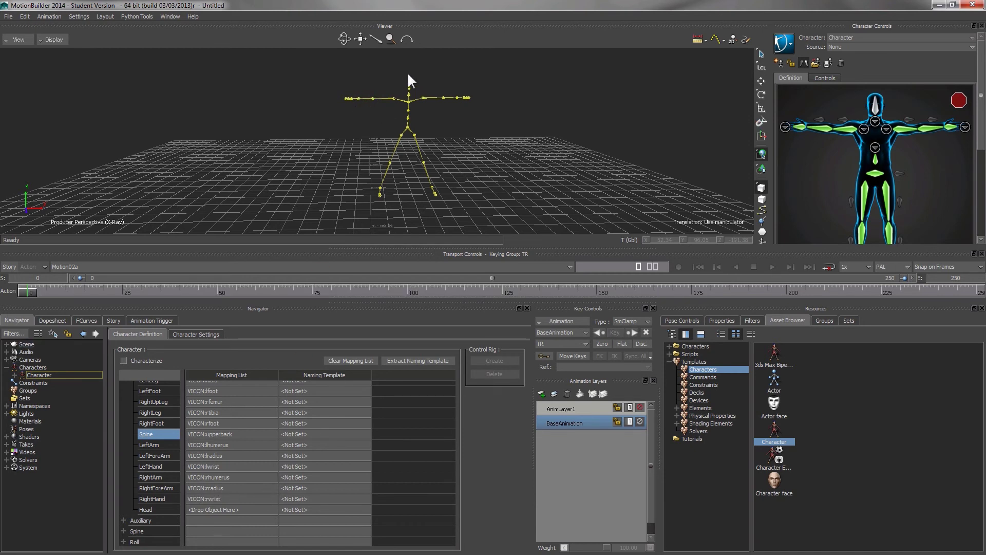
pyautogui.click(411, 84)
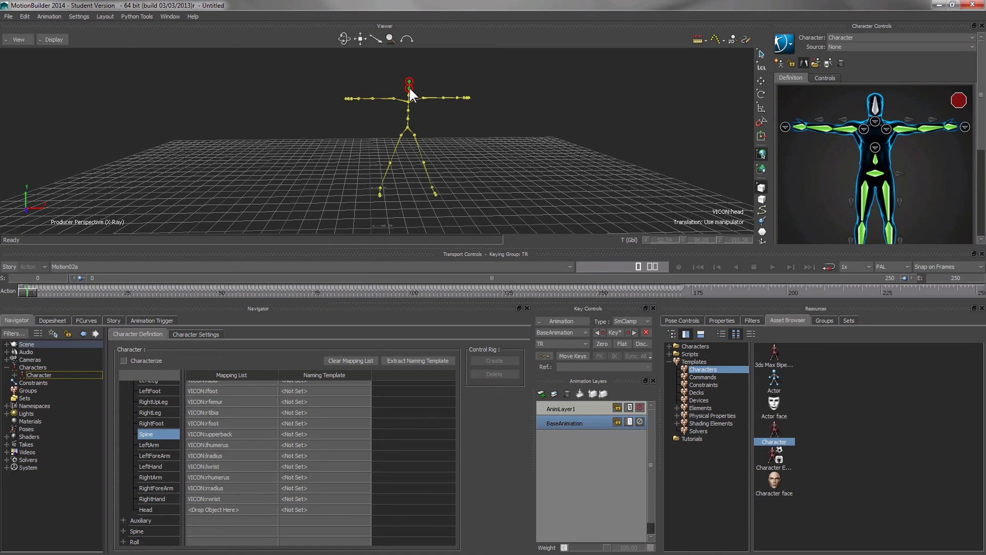
pyautogui.doubleClick(409, 88)
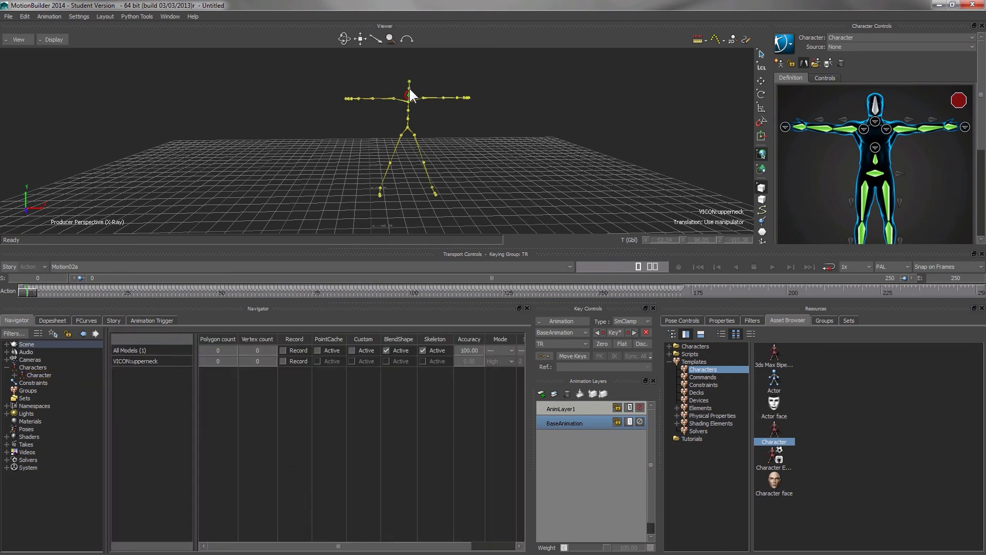
pyautogui.click(33, 374)
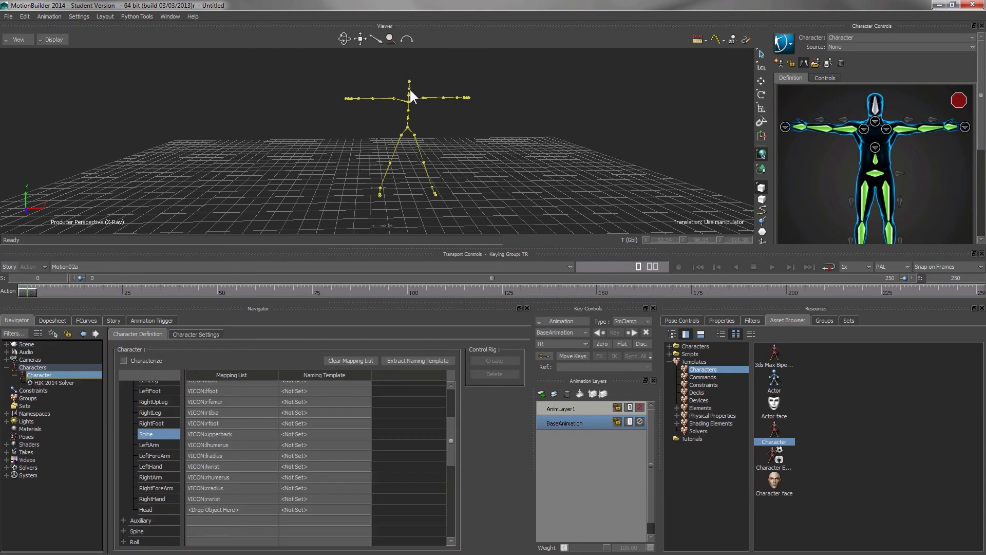
pyautogui.click(408, 87)
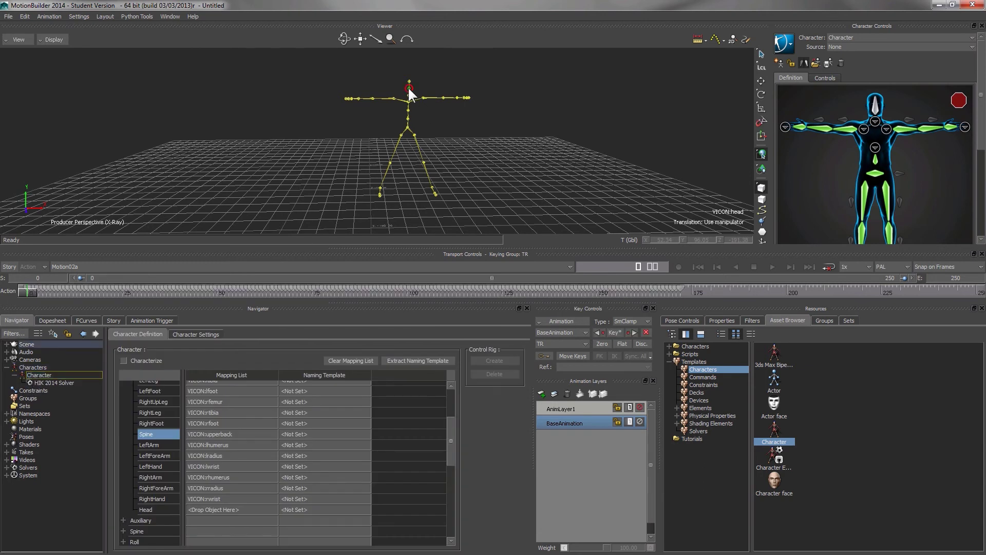
pyautogui.moveTo(408, 88); pyautogui.dragTo(246, 509)
# Expand the Spine mapping group and map the VICON:thorax joint to the Spine1 slot.
pyautogui.moveTo(451, 426); pyautogui.dragTo(451, 452)
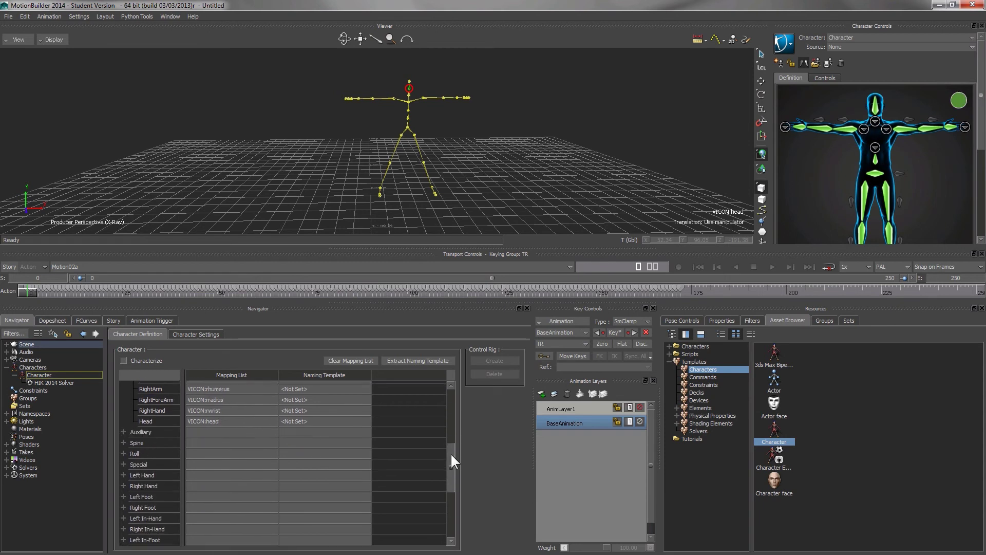
pyautogui.click(123, 443)
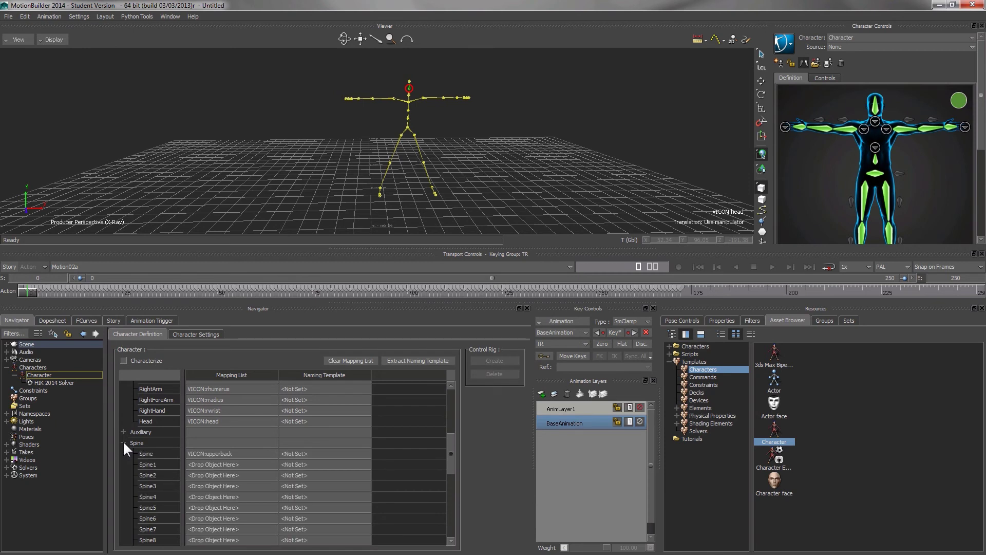
pyautogui.click(408, 108)
pyautogui.moveTo(409, 106); pyautogui.dragTo(242, 463)
# Expand the Neck mapping group and select the skeleton's VICON:lowerneck joint.
pyautogui.moveTo(451, 440); pyautogui.dragTo(440, 504)
pyautogui.click(229, 426)
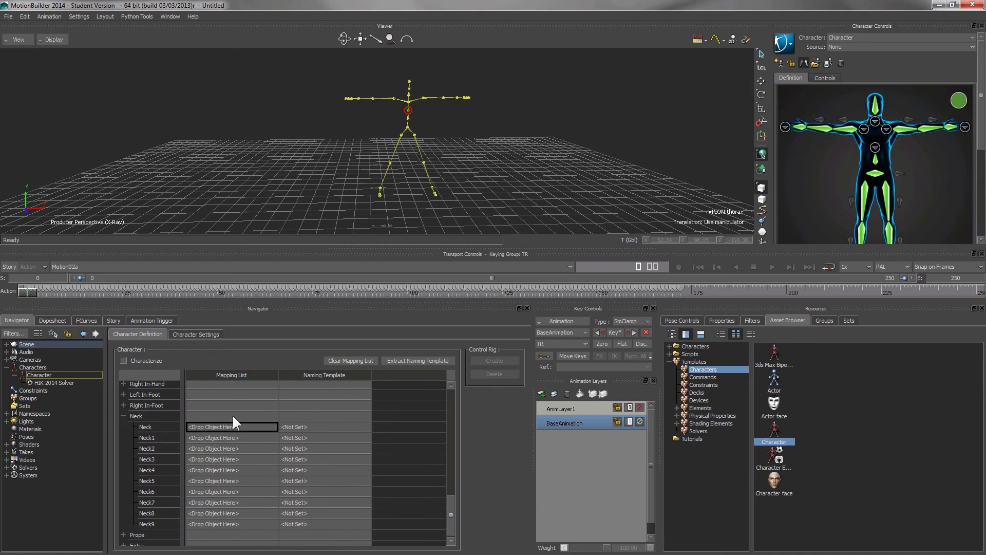
pyautogui.click(415, 98)
pyautogui.click(409, 96)
pyautogui.moveTo(375, 39); pyautogui.dragTo(459, 81)
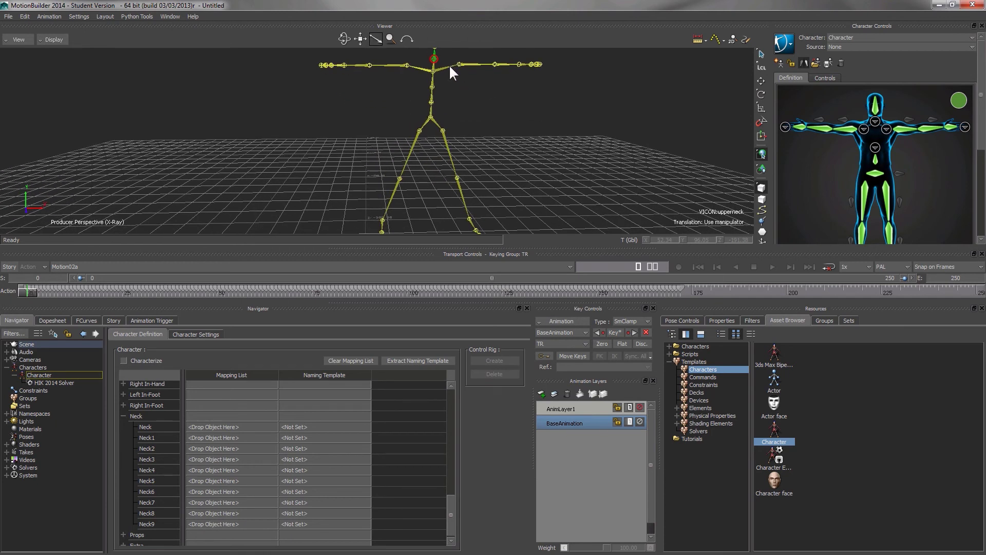
pyautogui.click(432, 70)
# Try VICON:lowerneck in the Neck1 slot and clear that slot again.
pyautogui.moveTo(435, 71); pyautogui.dragTo(218, 439)
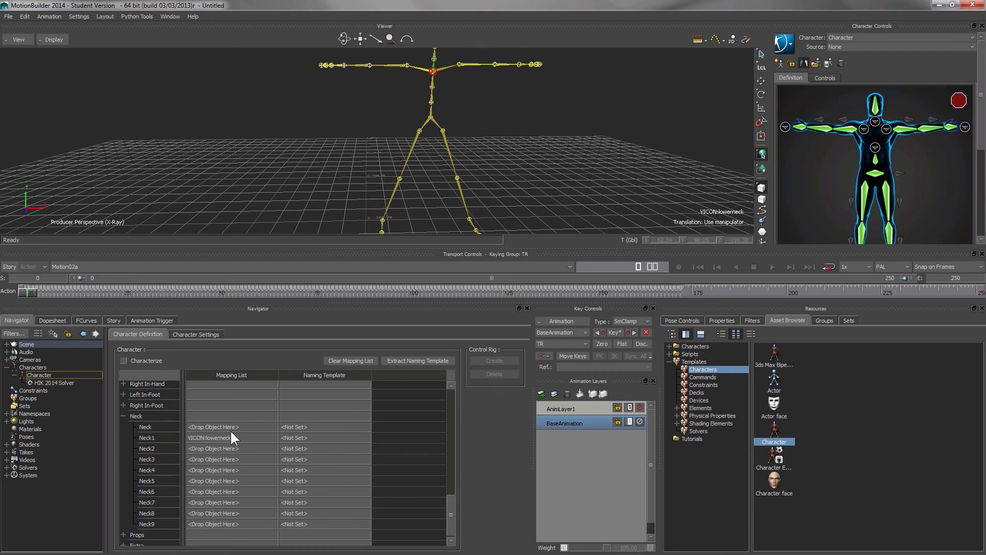
pyautogui.click(224, 436)
pyautogui.click(237, 437)
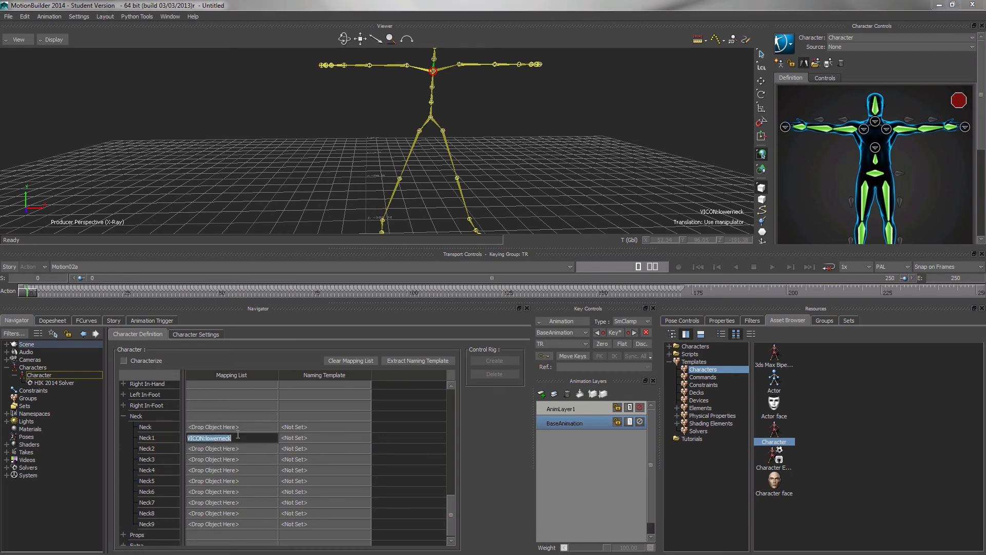
pyautogui.press('BackSpace')
pyautogui.press('BackSpace')
pyautogui.press('BackSpace')
pyautogui.press('BackSpace')
pyautogui.press('BackSpace')
pyautogui.press('BackSpace')
pyautogui.press('BackSpace')
pyautogui.press('BackSpace')
pyautogui.press('BackSpace')
pyautogui.press('BackSpace')
pyautogui.press('BackSpace')
pyautogui.press('BackSpace')
pyautogui.press('BackSpace')
pyautogui.press('BackSpace')
pyautogui.press('BackSpace')
pyautogui.press('Return')
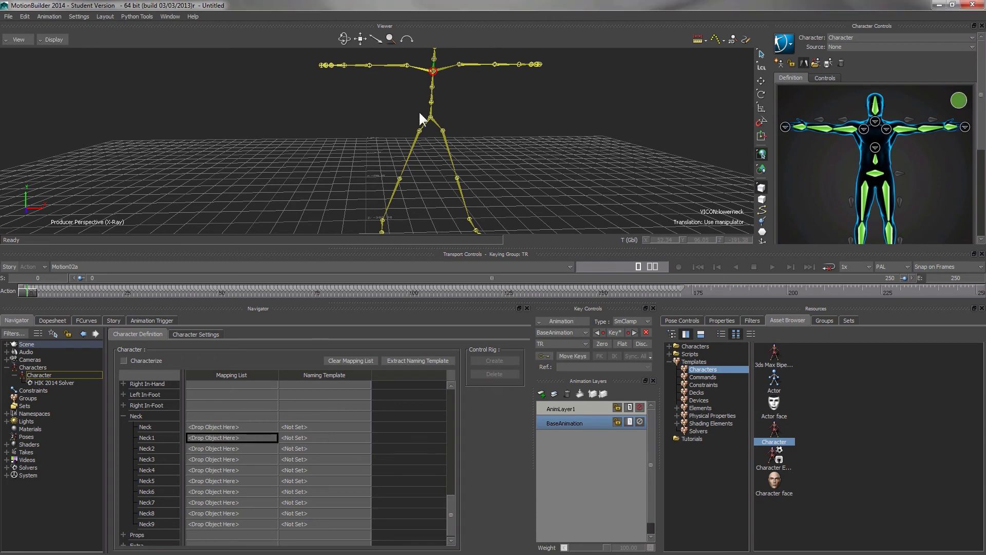
# Map VICON:lowerneck to the Neck slot and collapse the Spine and Base (required) mapping groups.
pyautogui.moveTo(439, 64); pyautogui.dragTo(242, 425)
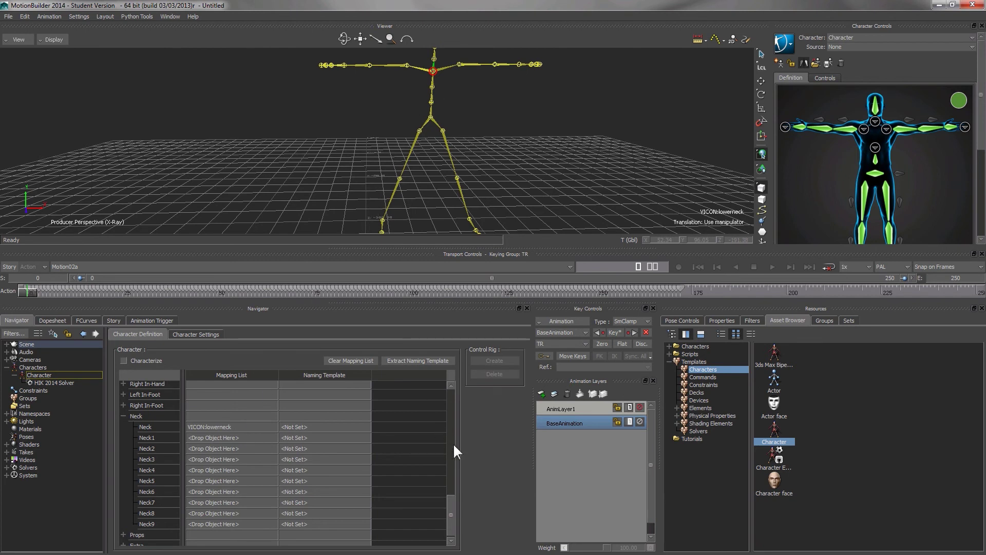
pyautogui.moveTo(454, 514); pyautogui.dragTo(449, 482)
pyautogui.click(123, 410)
pyautogui.click(123, 452)
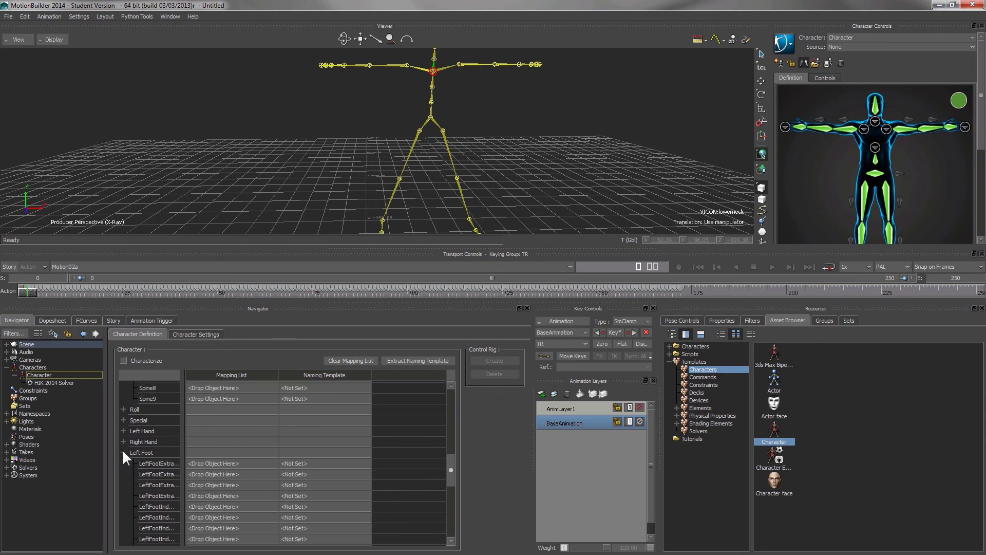
pyautogui.click(124, 452)
pyautogui.moveTo(454, 496); pyautogui.dragTo(453, 437)
pyautogui.click(123, 493)
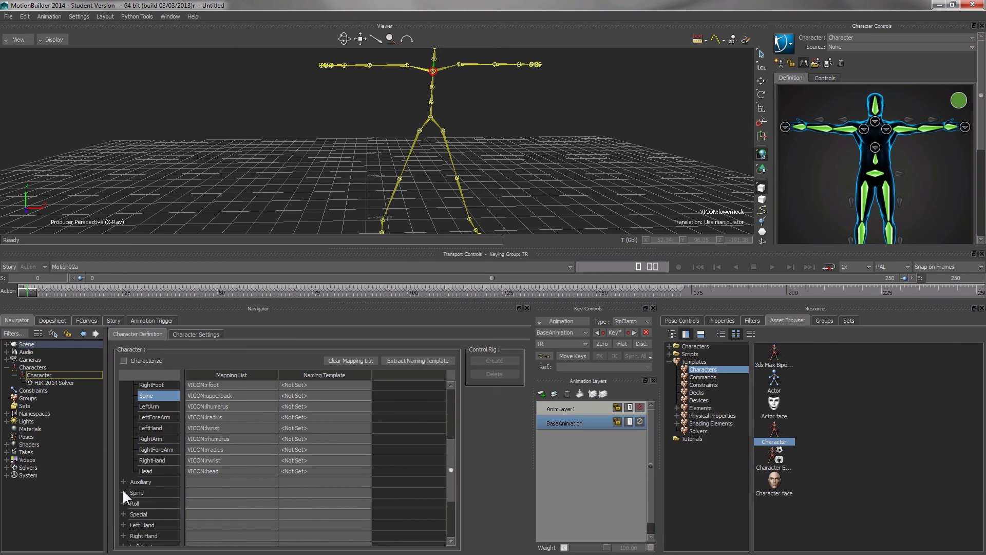
pyautogui.moveTo(452, 471); pyautogui.dragTo(460, 404)
pyautogui.click(123, 440)
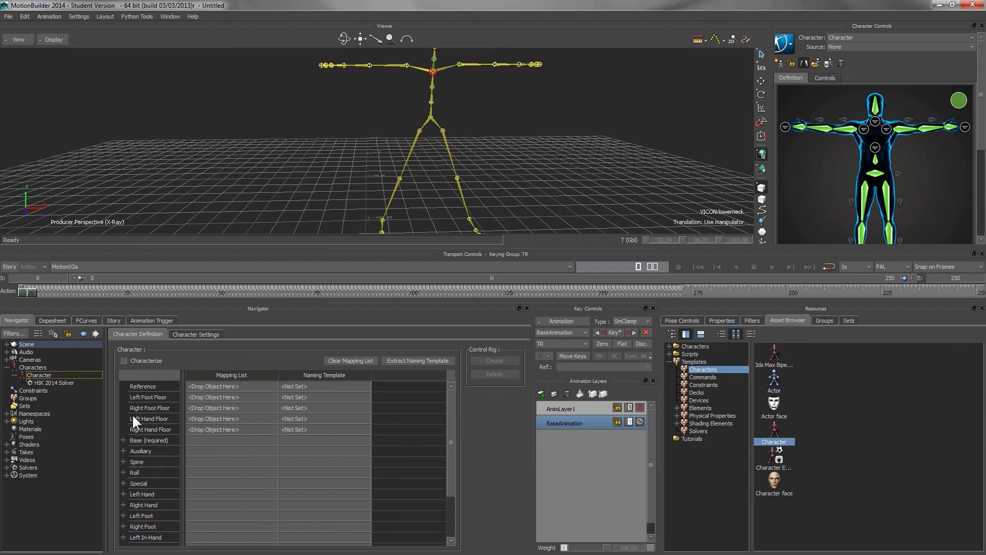
# Characterize the mapped skeleton as a biped and deselect its joint.
pyautogui.click(146, 362)
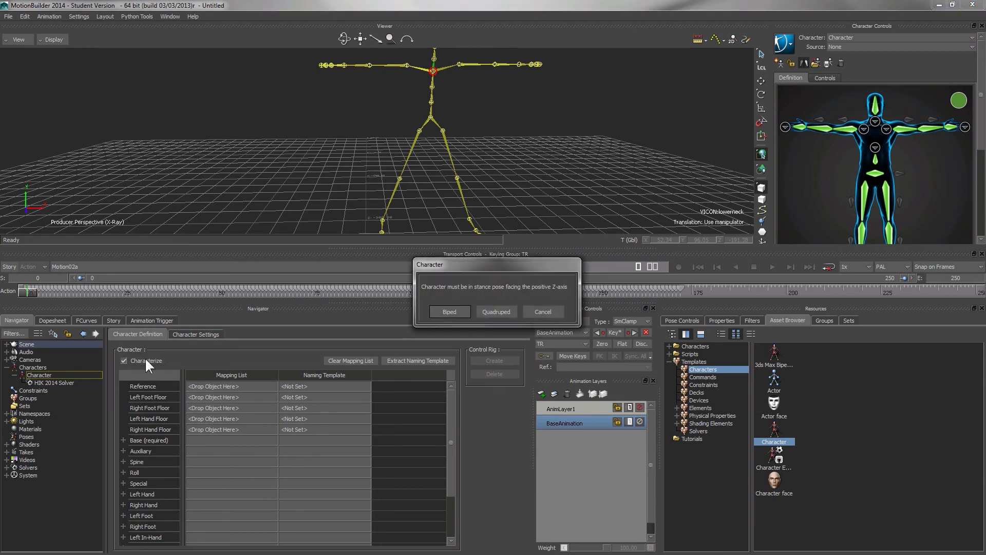
pyautogui.click(444, 310)
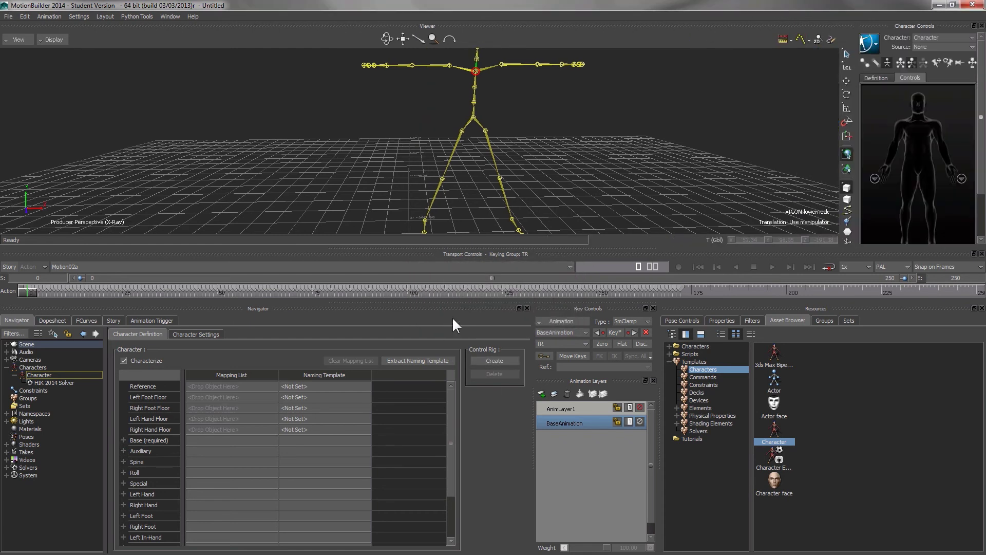
pyautogui.click(553, 176)
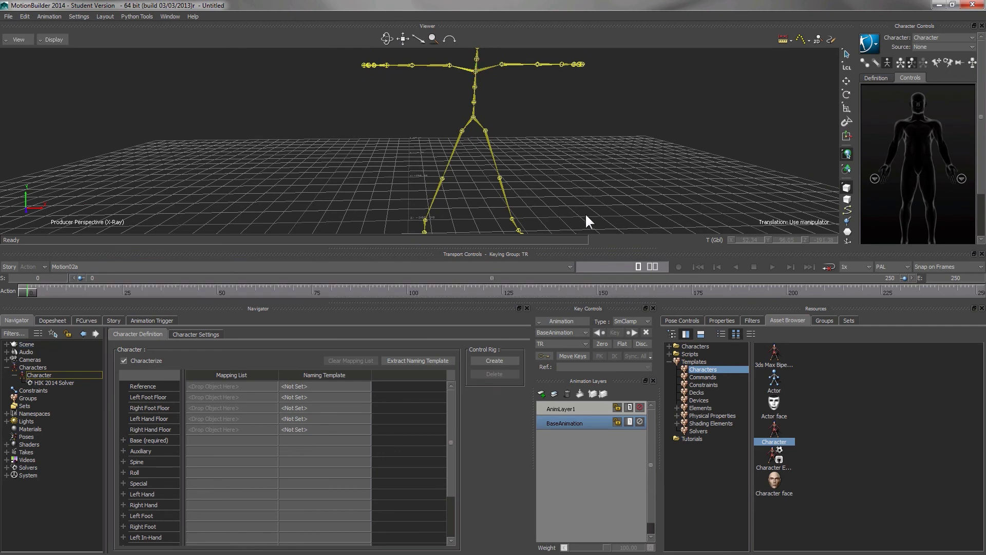
pyautogui.moveTo(585, 198)
pyautogui.keyDown('ctrl'); pyautogui.keyDown('shift'); pyautogui.mouseDown()
pyautogui.moveTo(585, 162)
pyautogui.moveTo(590, 189)
pyautogui.mouseUp(); pyautogui.keyUp('shift'); pyautogui.keyUp('ctrl')
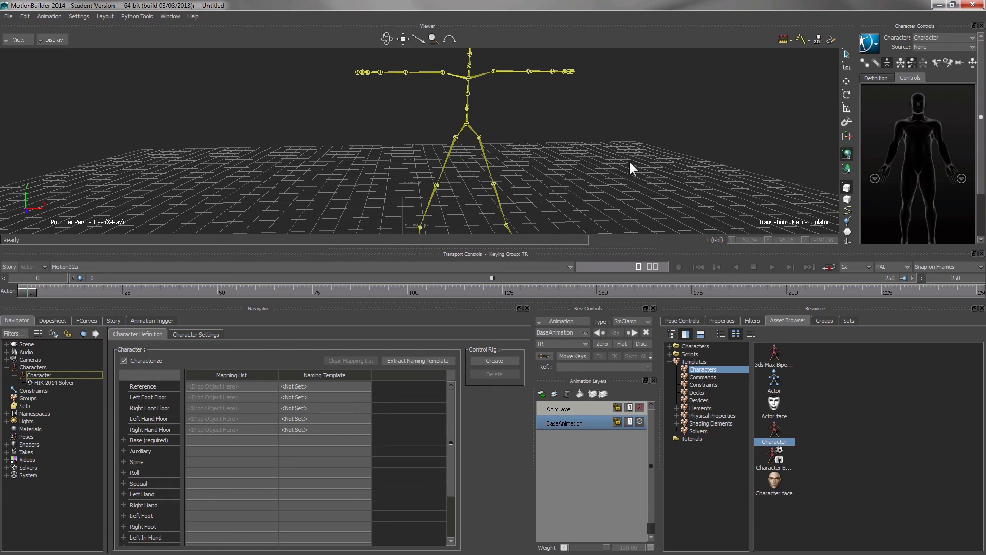
pyautogui.click(953, 37)
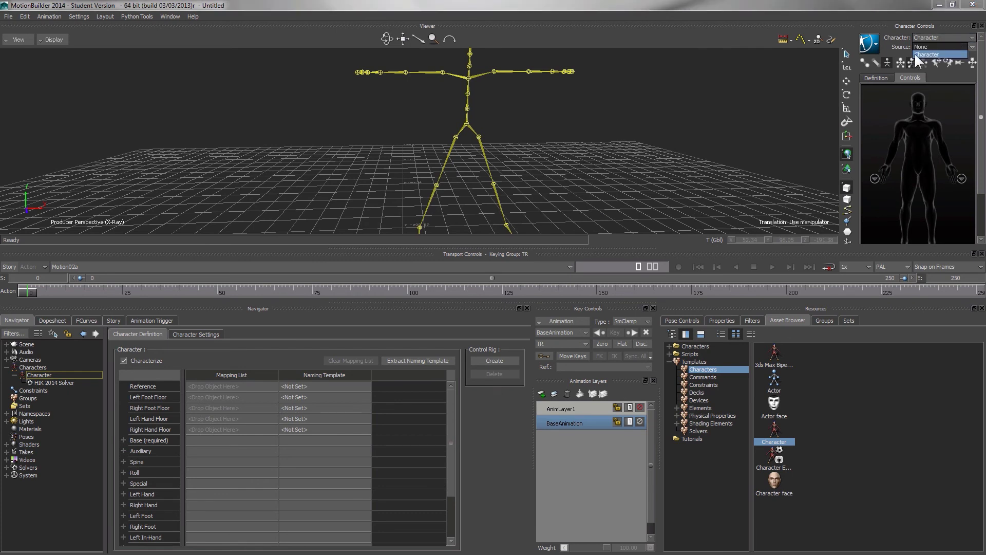
pyautogui.click(932, 54)
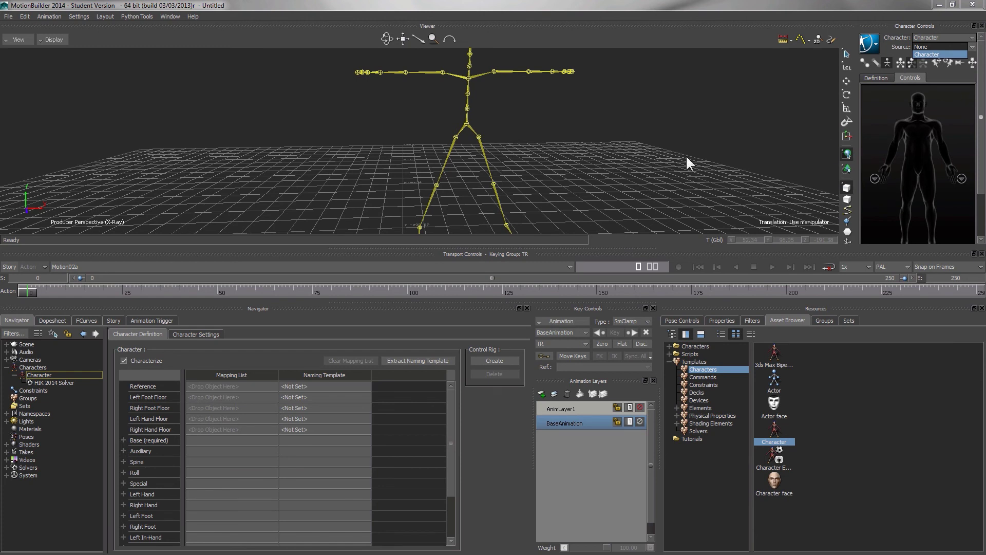
# Add the Eleven character from the Characters asset folder to the scene.
pyautogui.click(673, 361)
pyautogui.click(669, 344)
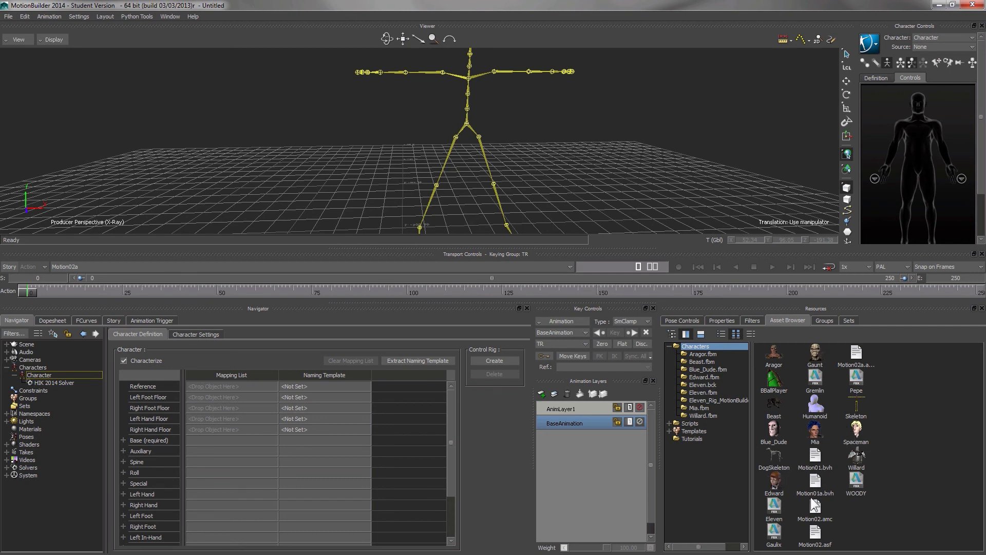
pyautogui.moveTo(775, 501); pyautogui.dragTo(583, 140)
pyautogui.click(647, 150)
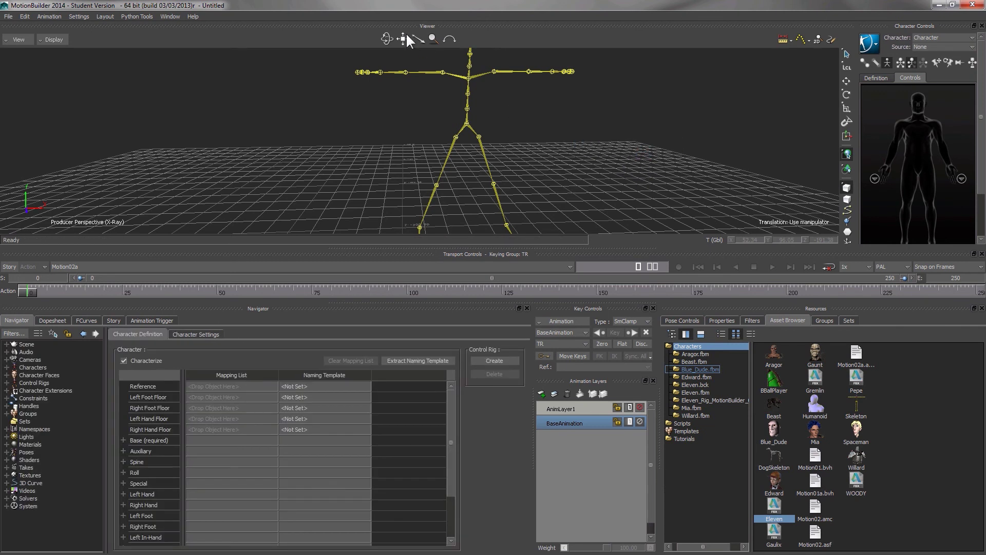
pyautogui.moveTo(419, 39); pyautogui.dragTo(421, 15)
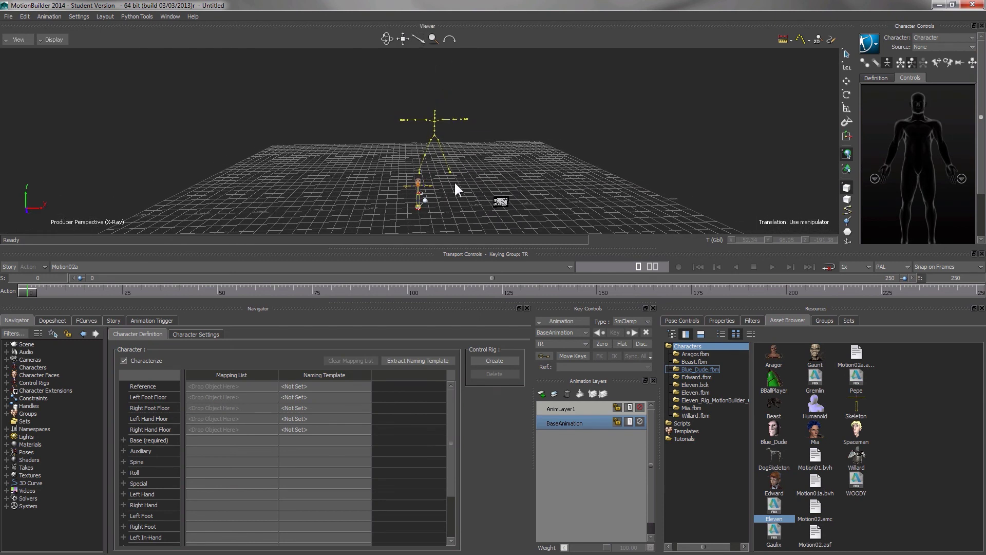
# Make Actor1:Character Eleven the current character and reset all of its character properties.
pyautogui.click(947, 35)
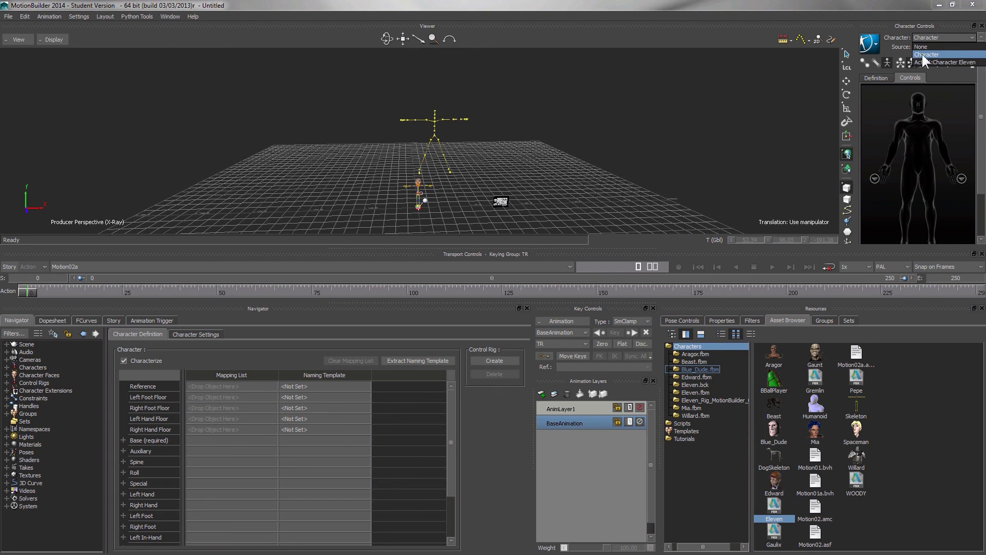
pyautogui.click(932, 62)
pyautogui.click(198, 334)
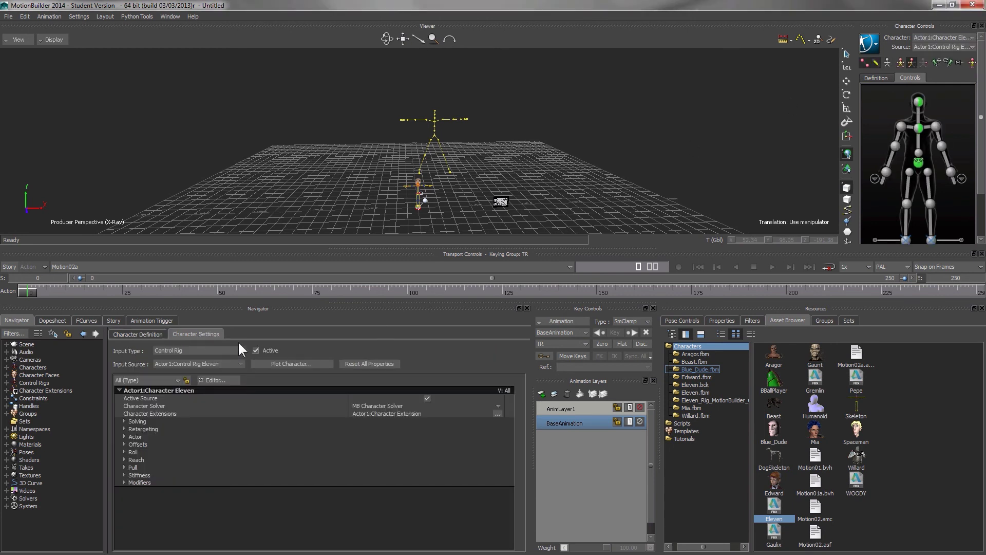
pyautogui.click(361, 362)
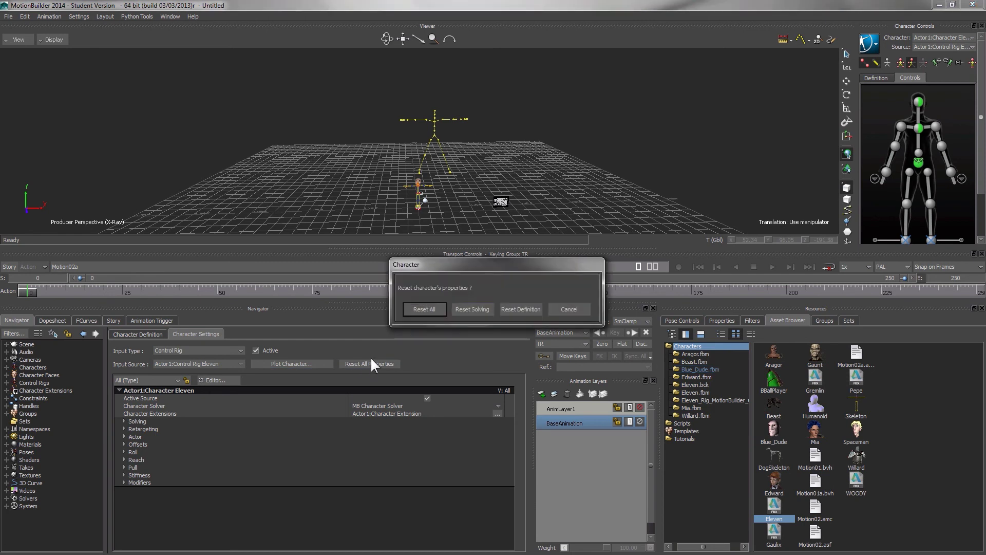
pyautogui.click(429, 309)
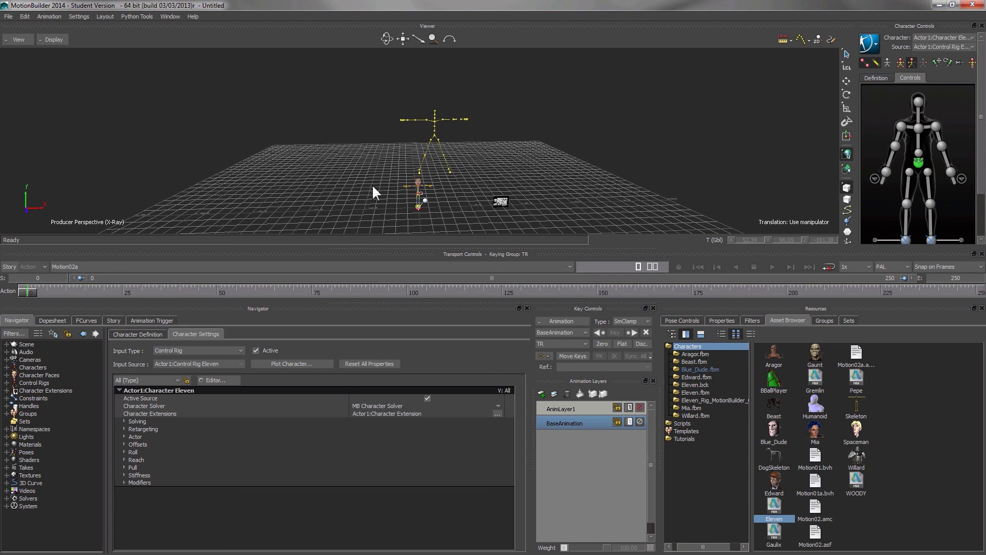
# Set Eleven's input type to Character with Character as the input source, and preview the motion on the timeline.
pyautogui.click(220, 351)
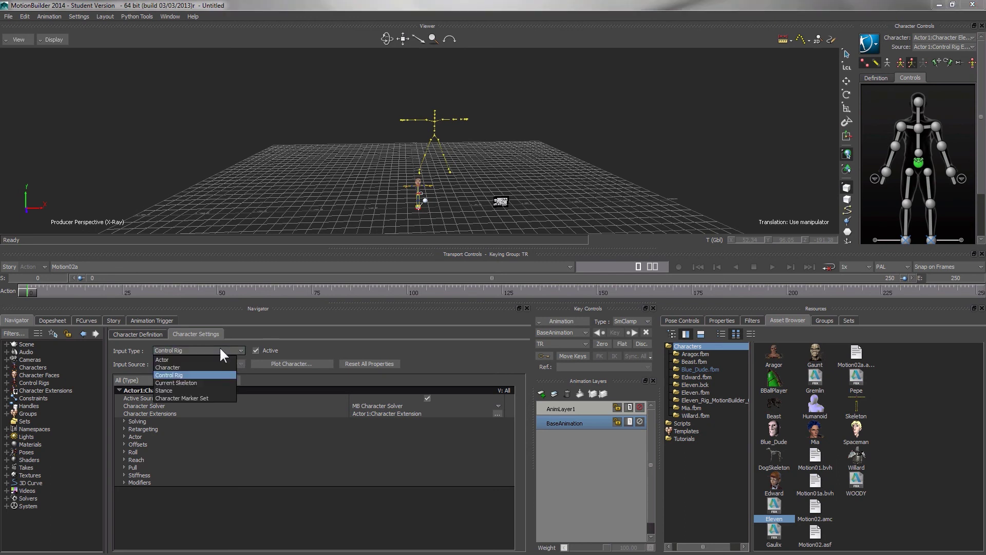
pyautogui.click(173, 366)
pyautogui.click(199, 364)
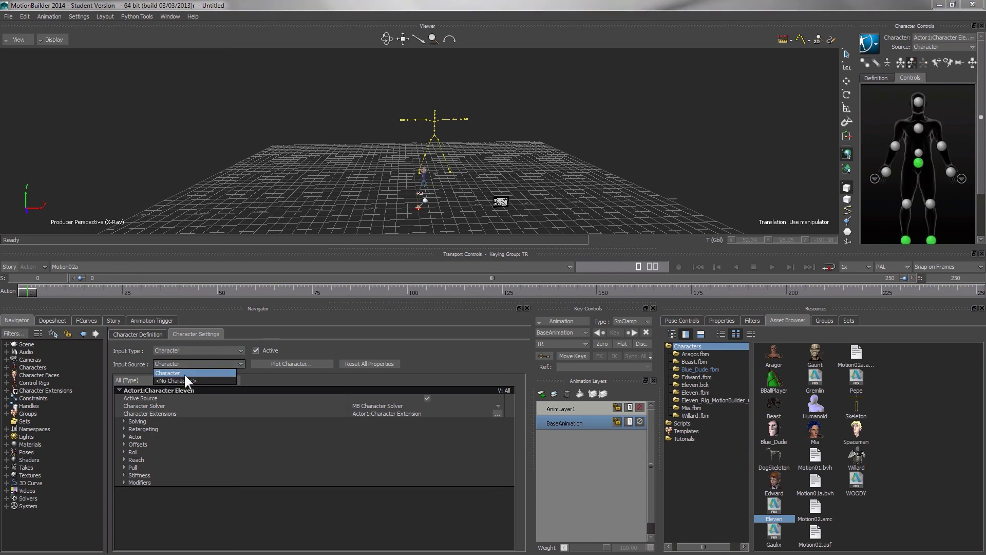
pyautogui.click(167, 374)
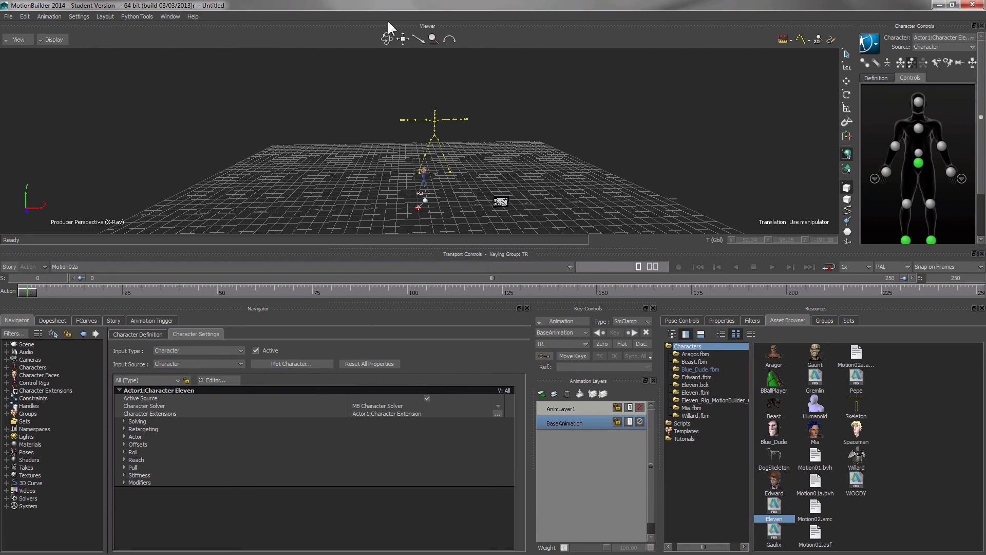
pyautogui.moveTo(403, 39)
pyautogui.mouseDown()
pyautogui.moveTo(423, 42)
pyautogui.moveTo(389, 44)
pyautogui.moveTo(404, 49)
pyautogui.mouseUp()
pyautogui.moveTo(30, 291)
pyautogui.mouseDown()
pyautogui.moveTo(701, 277)
pyautogui.moveTo(223, 282)
pyautogui.moveTo(10, 301)
pyautogui.moveTo(660, 289)
pyautogui.moveTo(89, 276)
pyautogui.moveTo(710, 299)
pyautogui.moveTo(26, 290)
pyautogui.moveTo(745, 289)
pyautogui.moveTo(28, 290)
pyautogui.mouseUp()
pyautogui.keyDown('ctrl'); pyautogui.keyDown('shift'); pyautogui.moveTo(308, 145); pyautogui.dragTo(453, 185); pyautogui.keyUp('shift'); pyautogui.keyUp('ctrl')
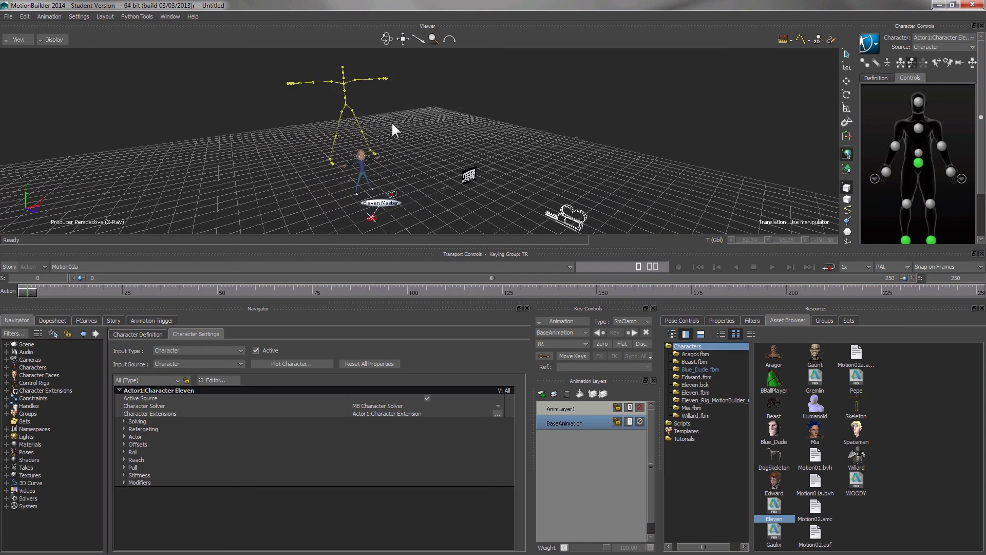
pyautogui.moveTo(419, 39); pyautogui.dragTo(419, 41)
pyautogui.keyDown('ctrl'); pyautogui.keyDown('shift'); pyautogui.moveTo(419, 77); pyautogui.dragTo(396, 213); pyautogui.keyUp('shift'); pyautogui.keyUp('ctrl')
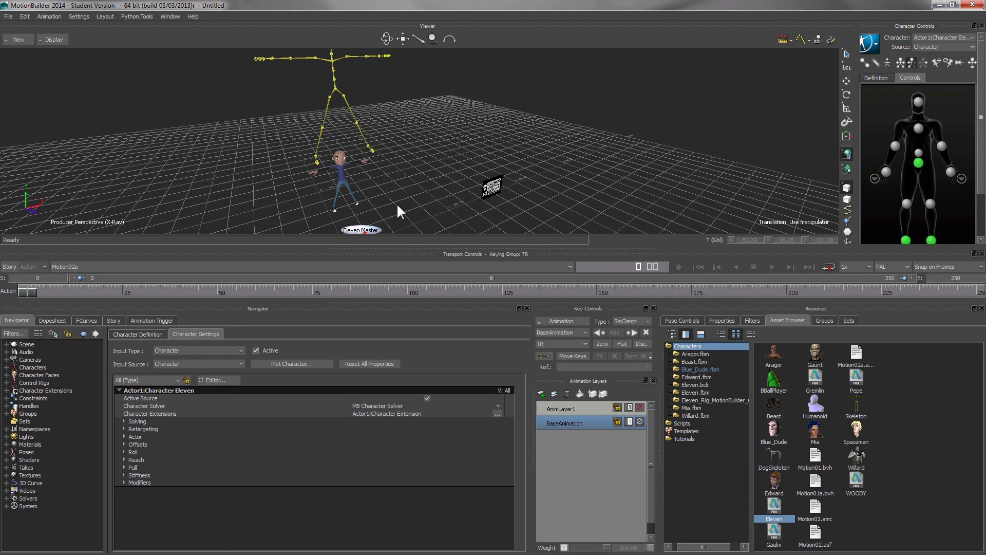
# Plot the retargeted animation onto Eleven's skeleton with Plot On Frame and the offered plot options, and scrub the timeline.
pyautogui.click(304, 362)
pyautogui.click(308, 363)
pyautogui.click(296, 366)
pyautogui.moveTo(450, 259); pyautogui.dragTo(314, 228)
pyautogui.click(319, 276)
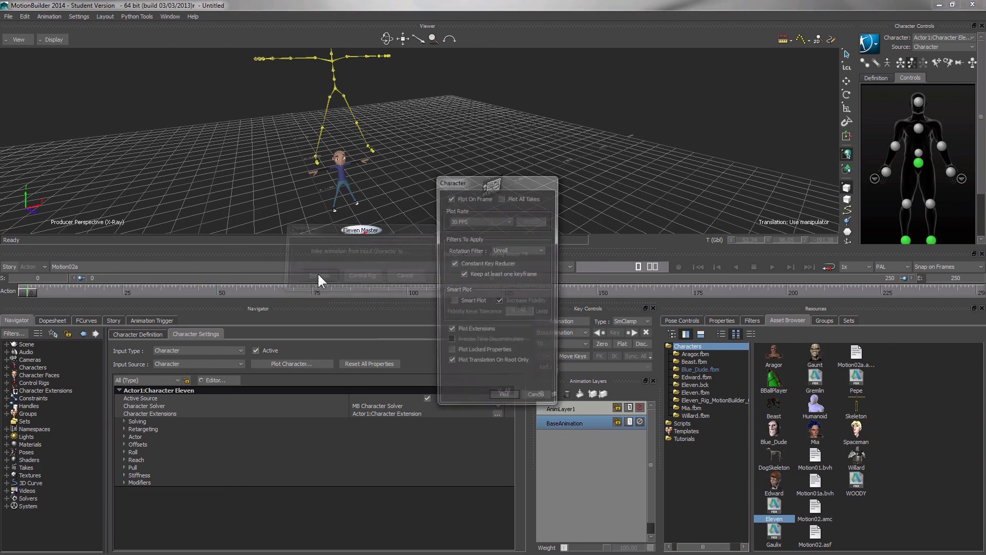
pyautogui.moveTo(521, 181); pyautogui.dragTo(337, 176)
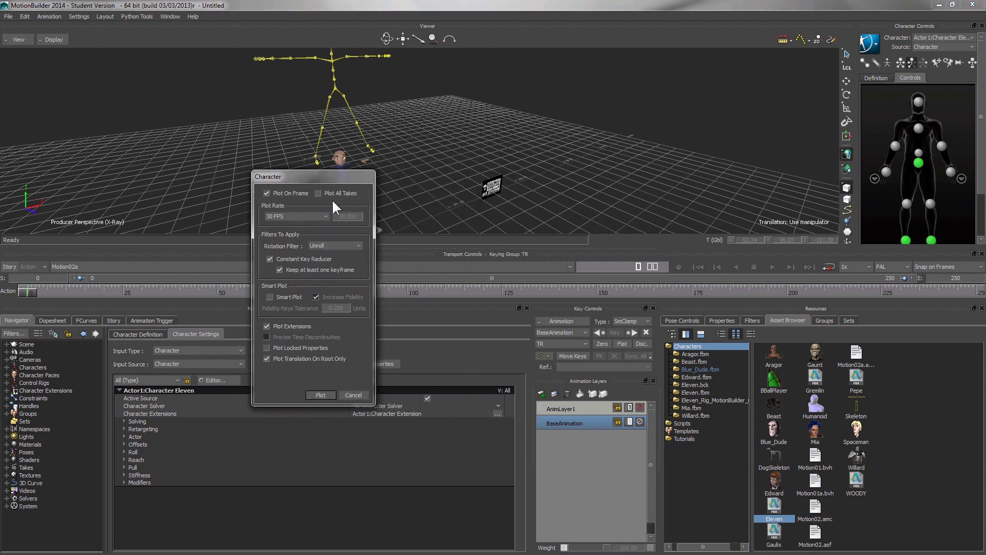
pyautogui.click(327, 394)
pyautogui.moveTo(70, 289); pyautogui.dragTo(2, 280)
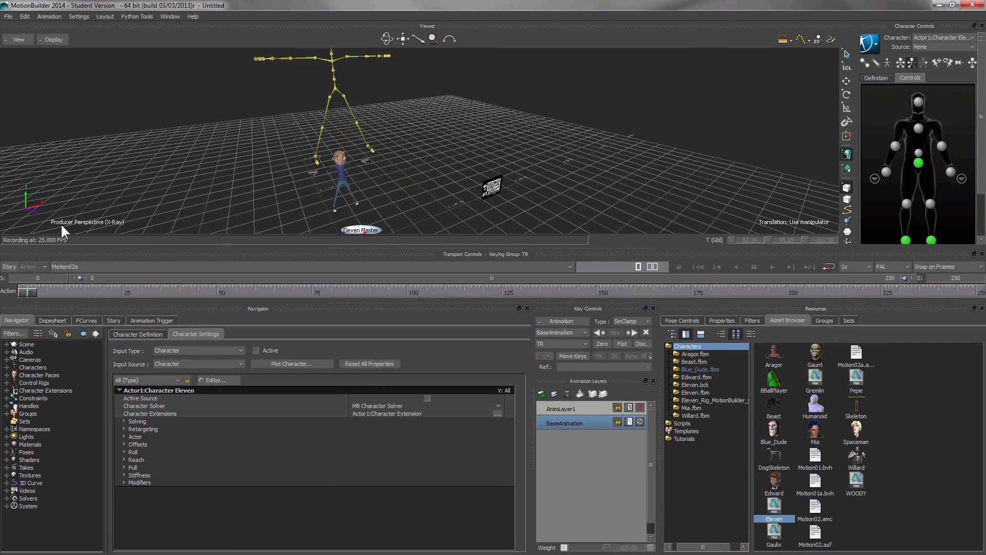